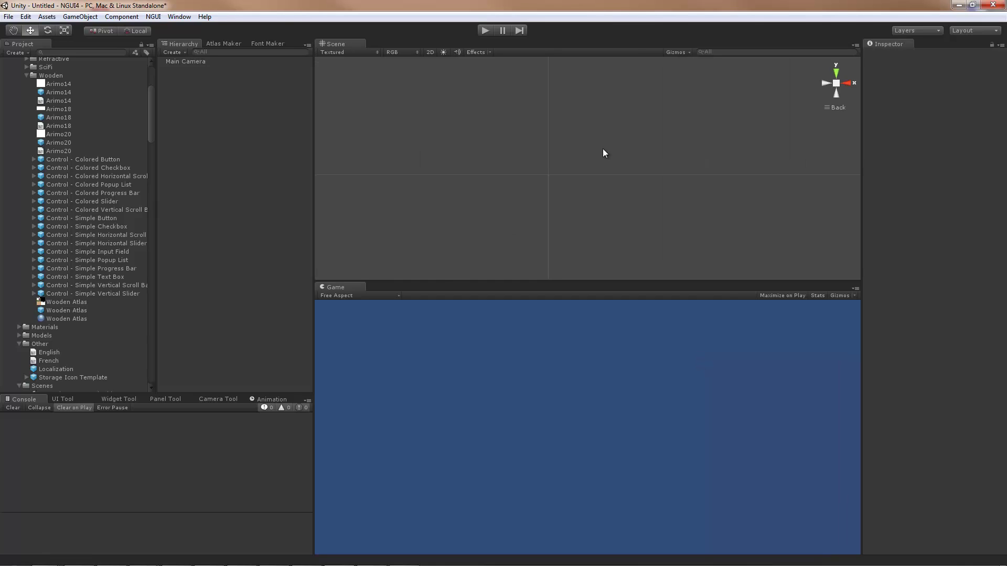
Step: Create a new sprite and stretch both sides outward to about 236 × 100
key(alt)
key(alt+shift+s)
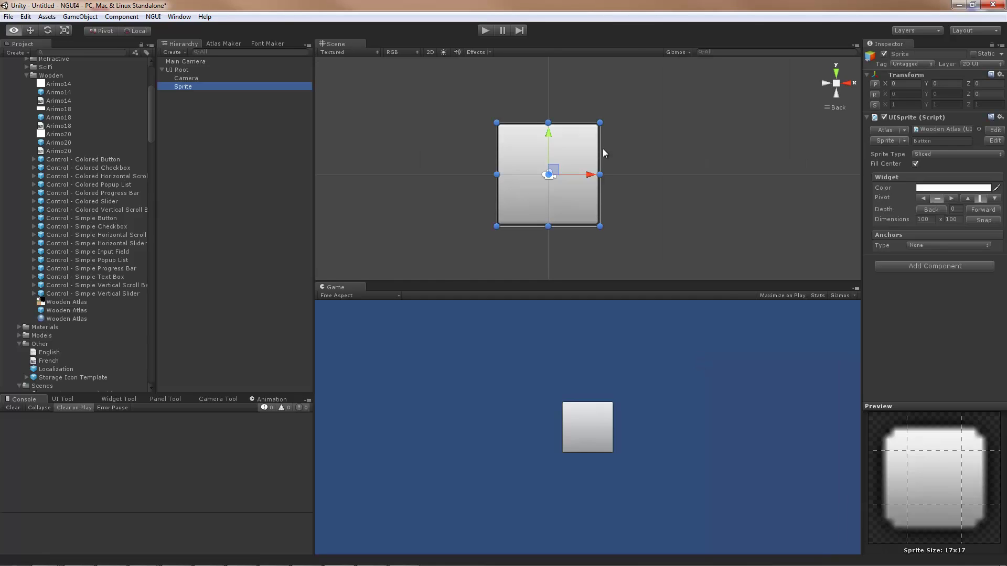
drag(496, 174, 427, 174)
drag(599, 174, 671, 186)
Step: Tint the sprite mid grey with red, green and blue at about 129
click(933, 187)
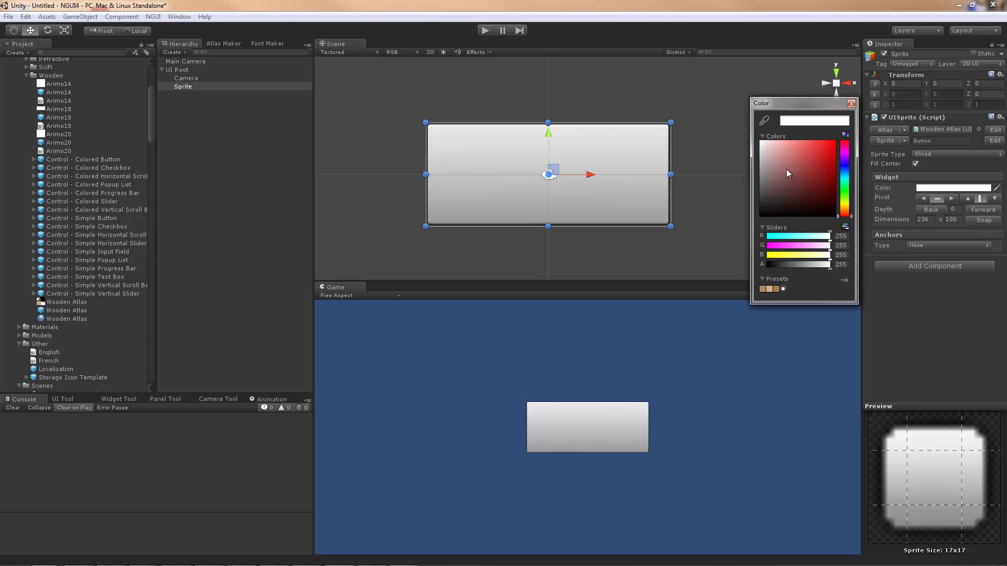
drag(786, 169, 740, 178)
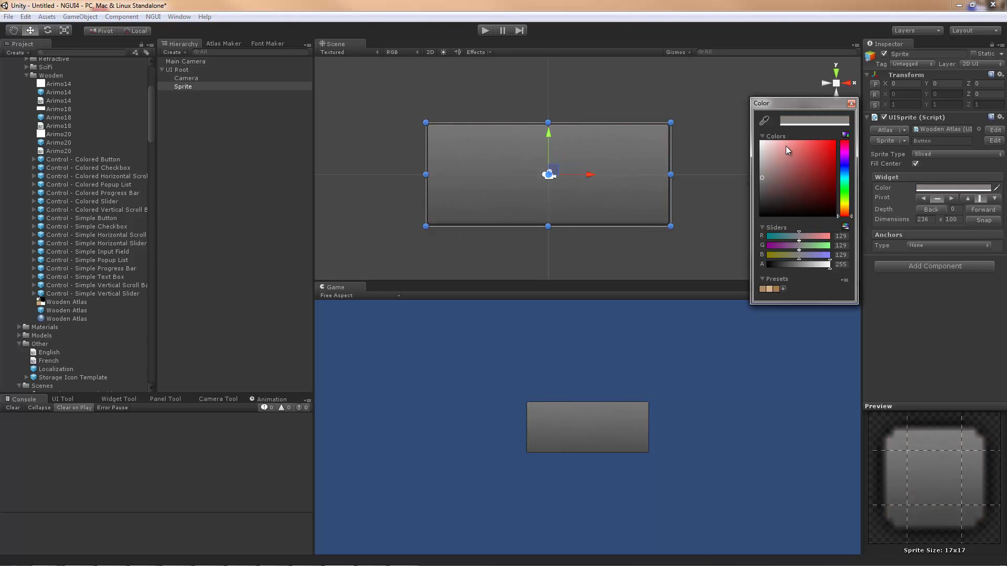
click(851, 103)
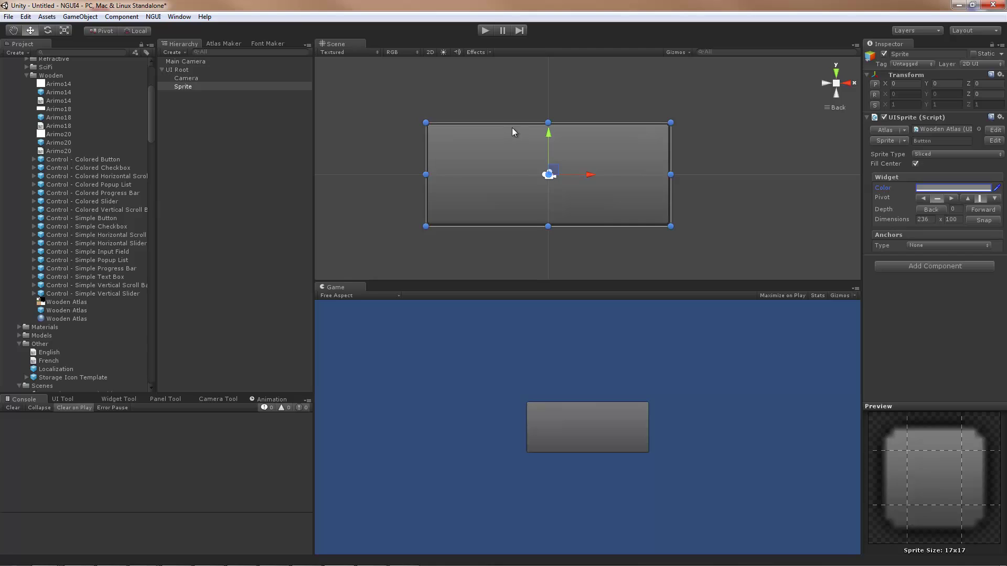
Step: Add a child sprite inside the grey one and size it to about 222 × 86, leaving a thin border all around
key(alt+shift+s)
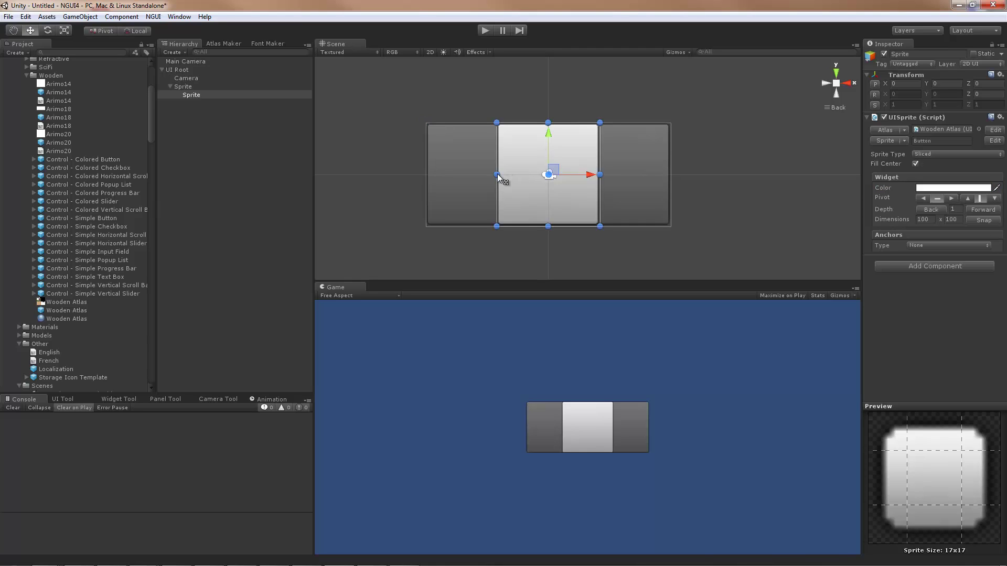
drag(497, 174, 436, 175)
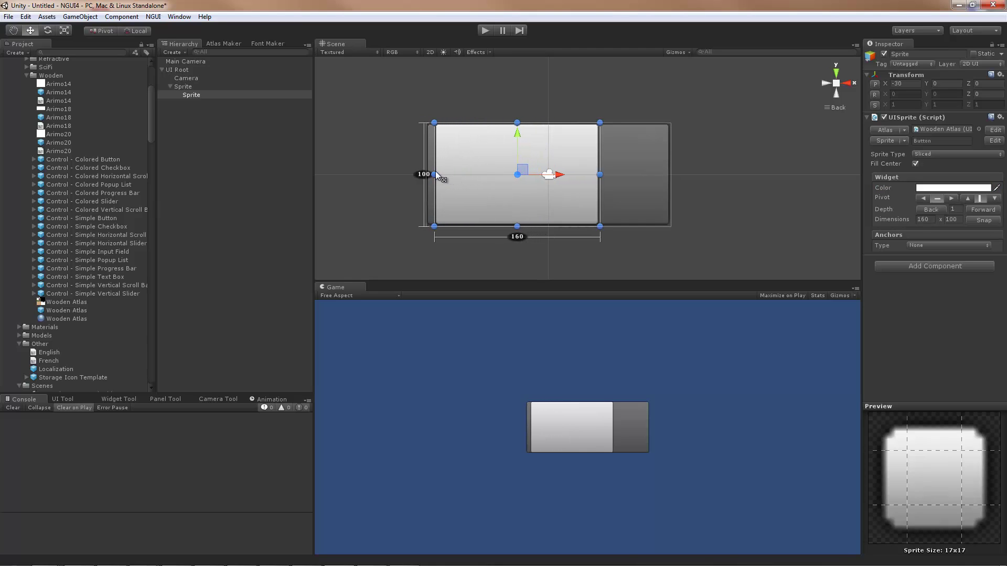
drag(434, 124, 433, 129)
drag(600, 227, 663, 216)
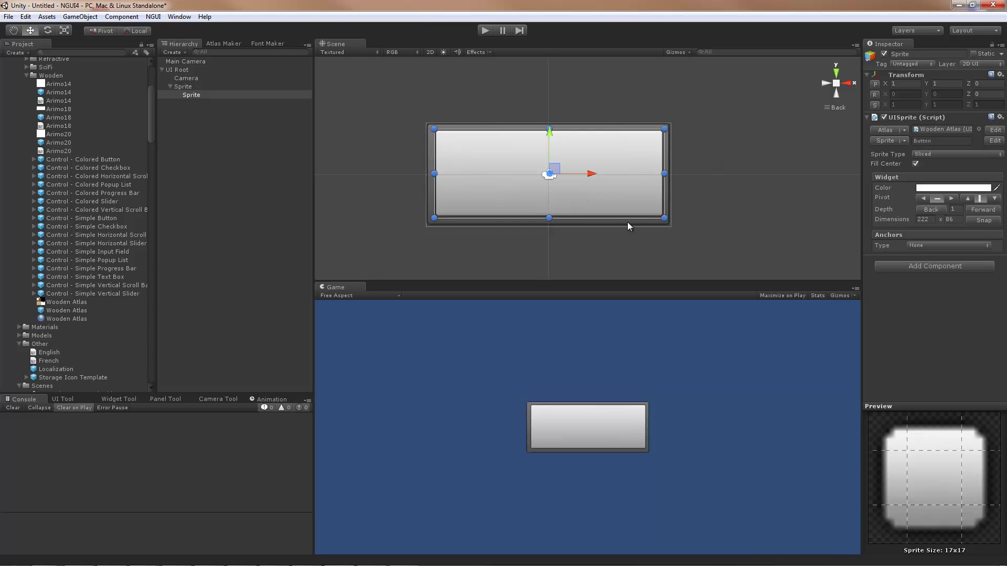
Step: Set the child sprite's anchor type to Padded with the parent sprite as its target
click(939, 245)
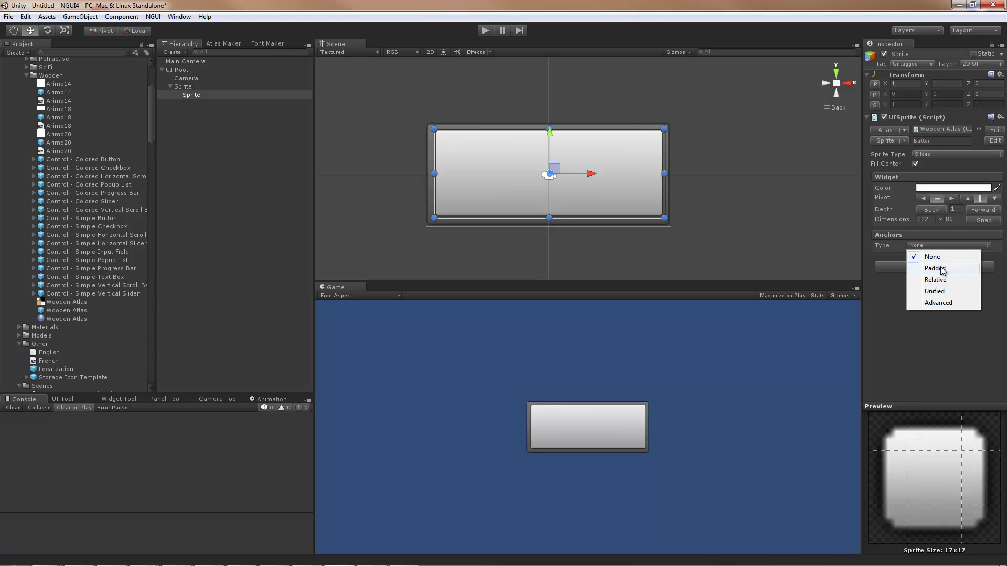
click(936, 268)
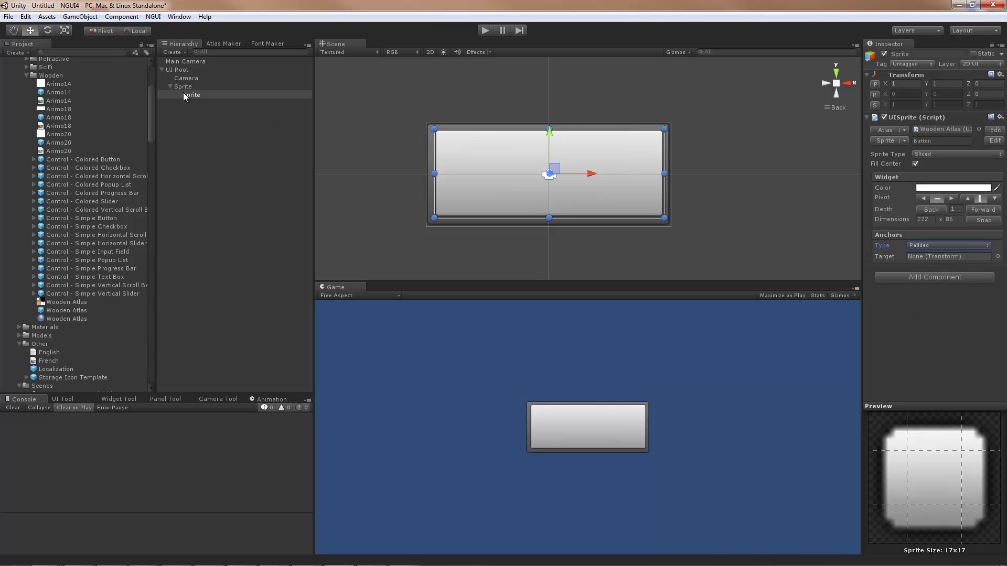
drag(187, 95, 933, 257)
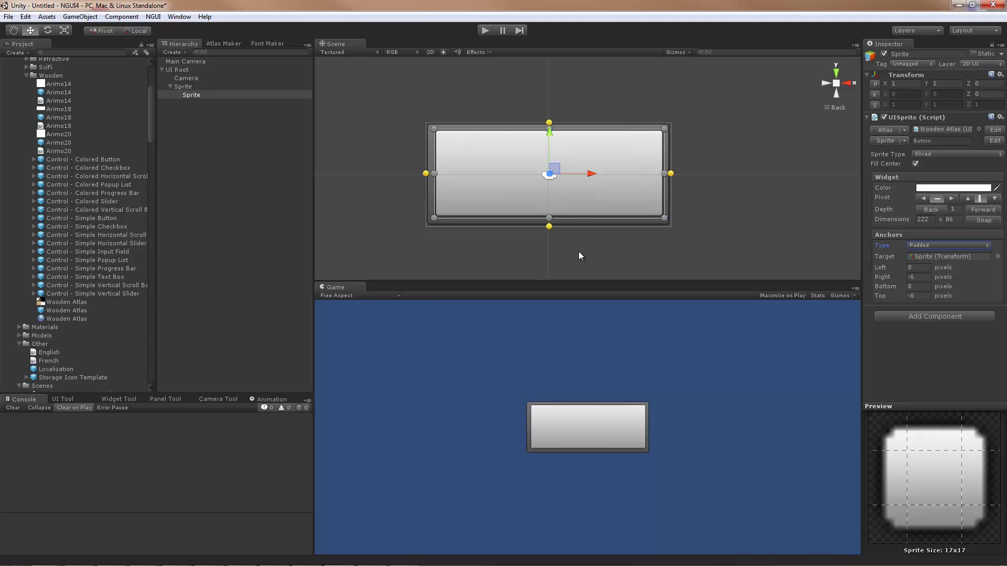
Step: Enlarge the parent sprite to about 298 × 106 by extending its left edge and bottom-right corner
scroll(629, 215, up, 5)
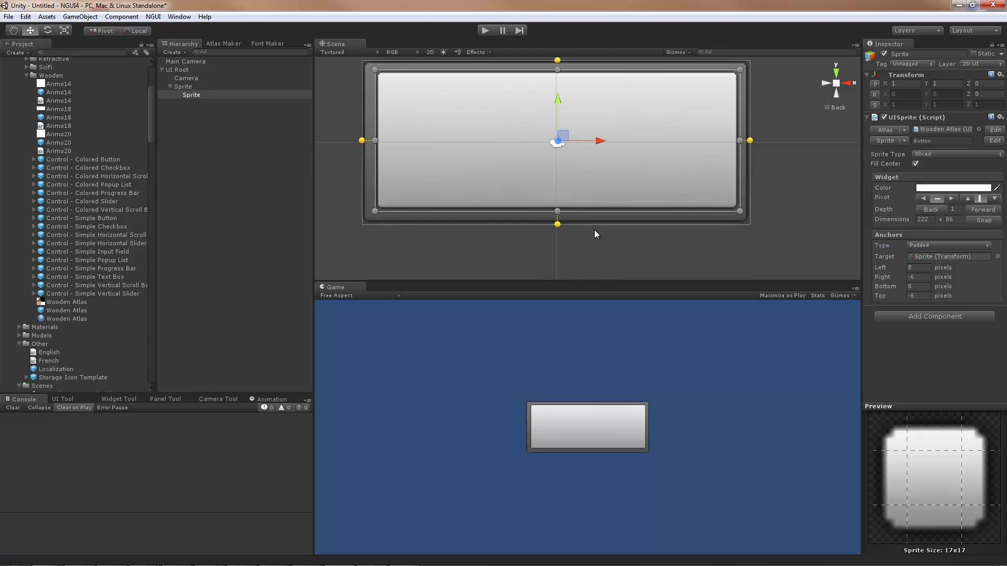
scroll(653, 177, up, 6)
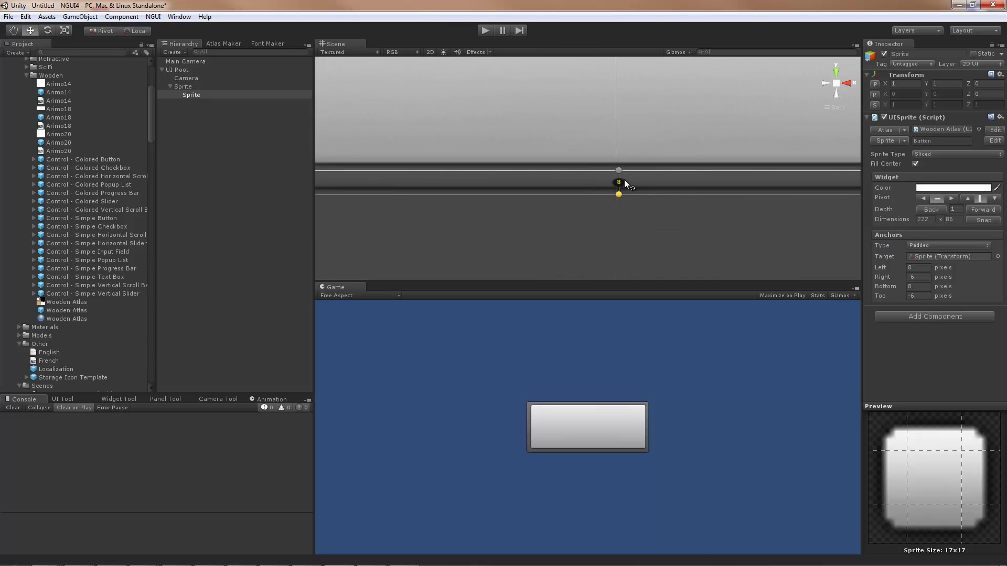
scroll(671, 178, down, 6)
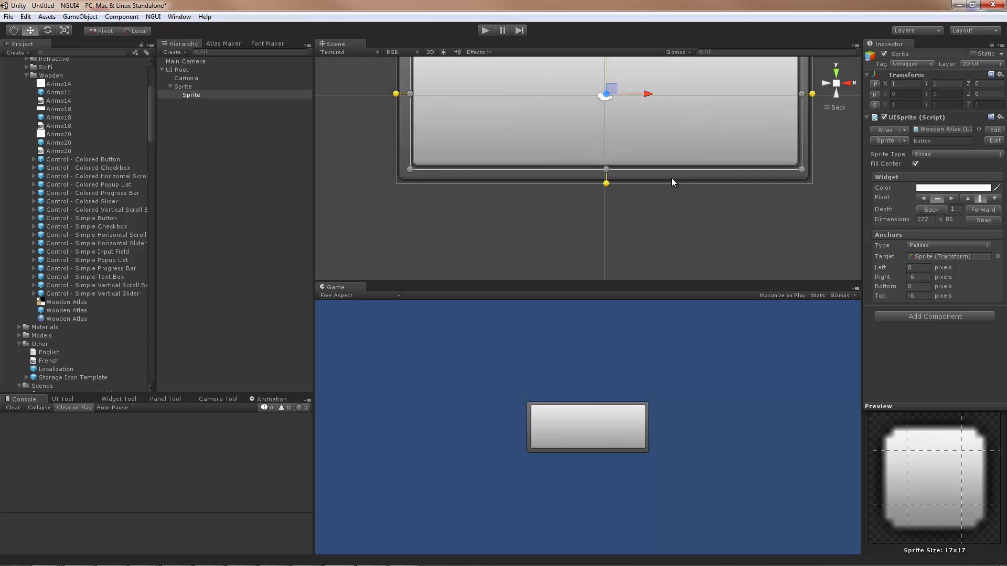
key(f)
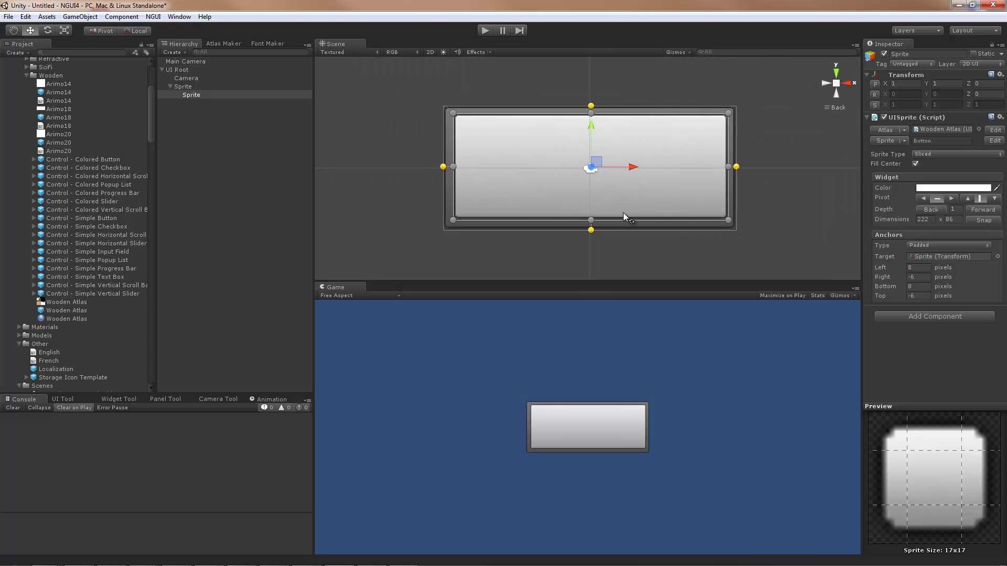
click(195, 87)
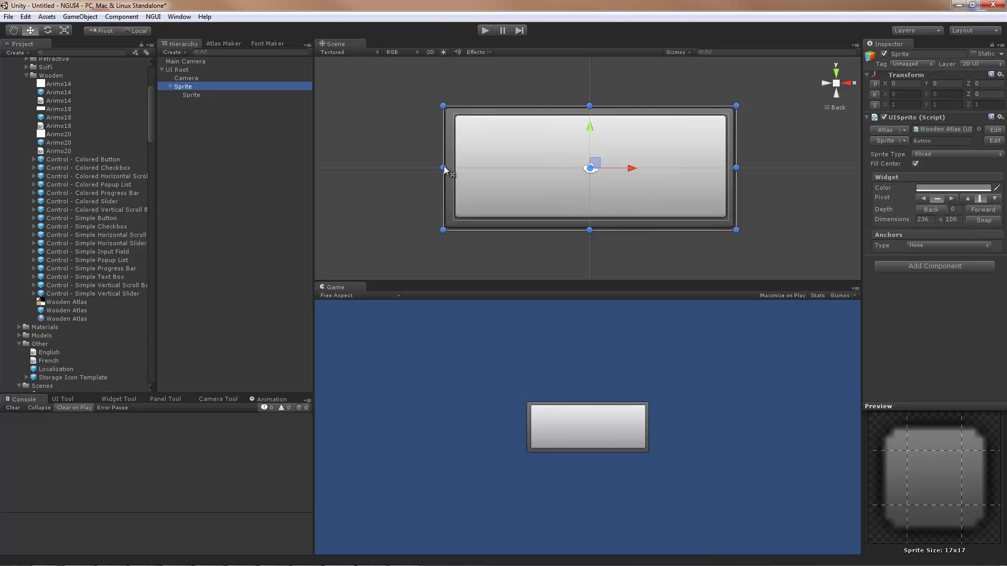
drag(443, 168, 386, 167)
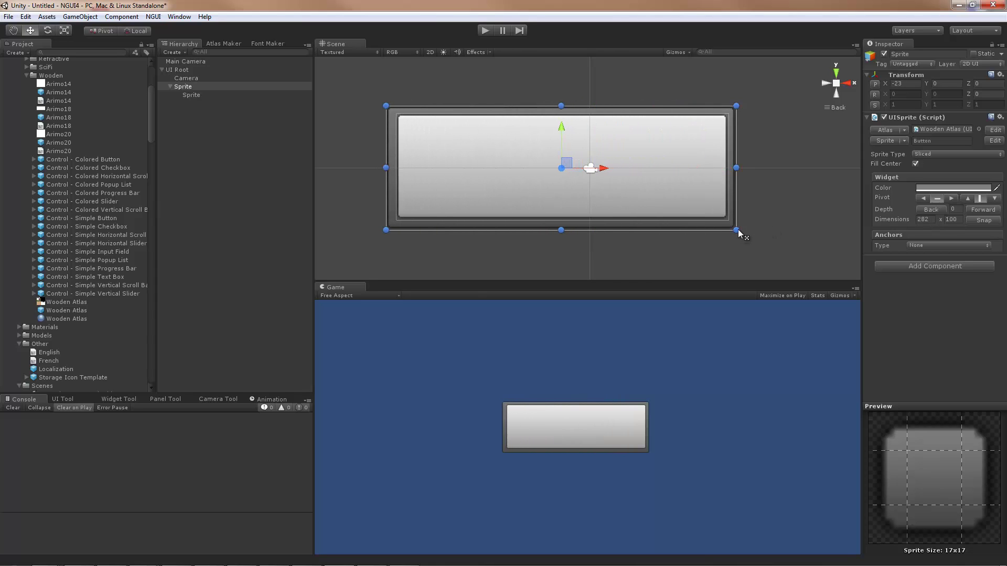
drag(738, 231, 758, 239)
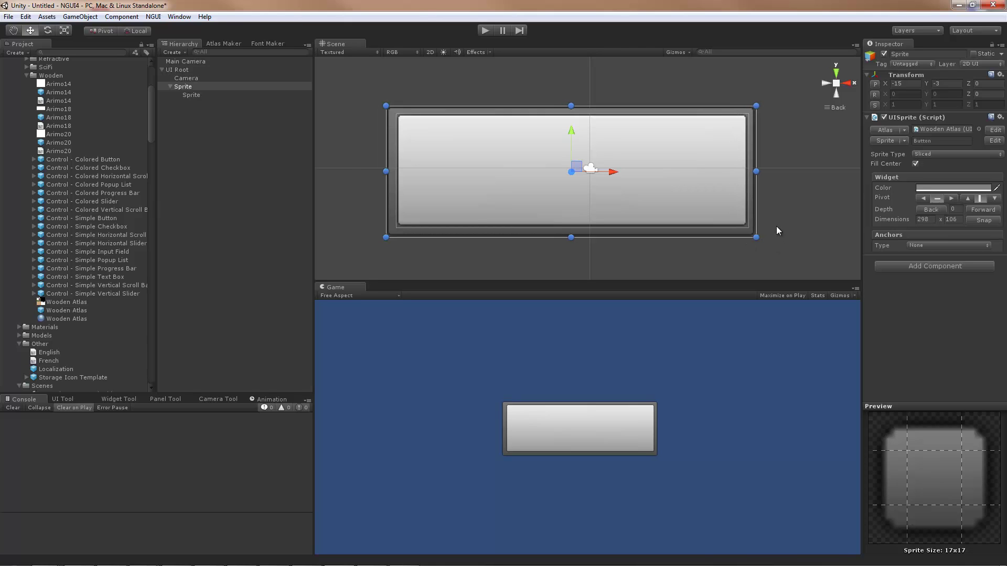
Step: Try to resize the anchored child sprite from its top-right corner
click(190, 87)
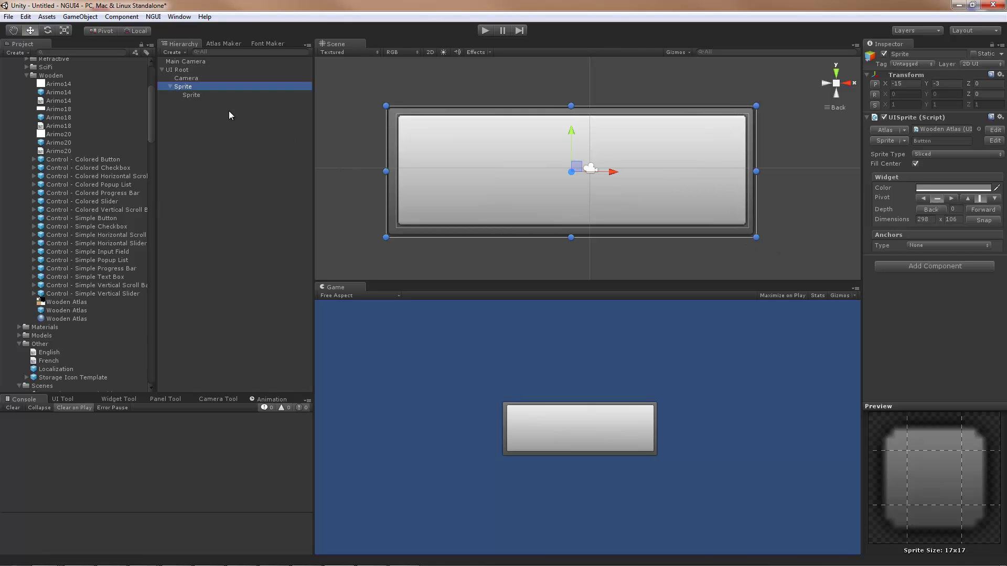
click(202, 95)
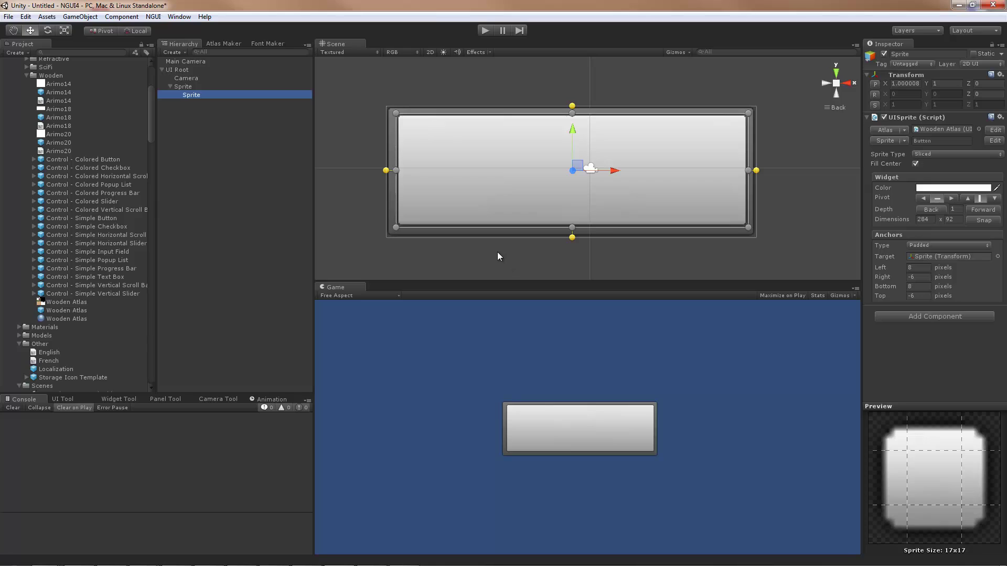
click(749, 113)
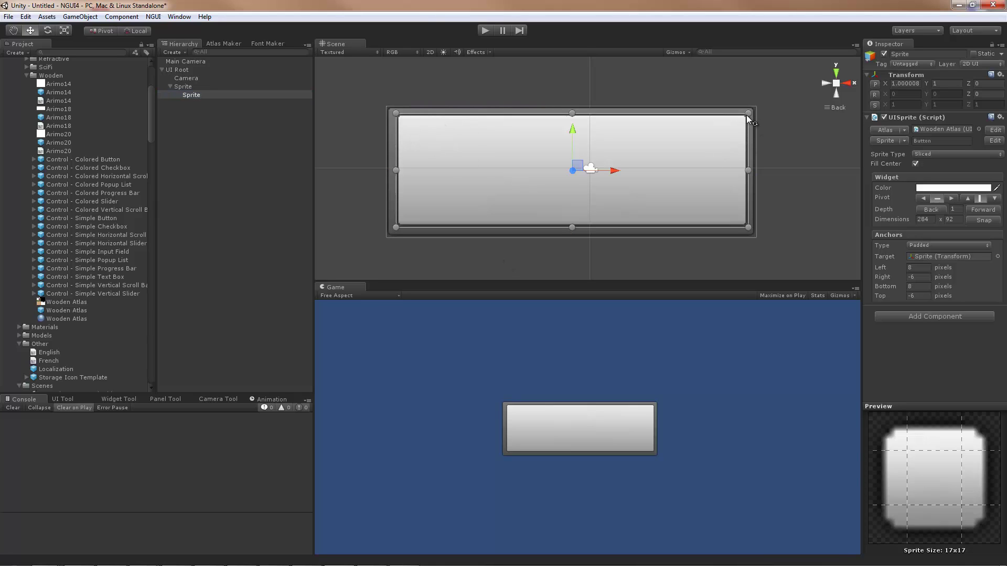
click(747, 115)
Step: Set the child sprite's anchor type to None and narrow it from its right edge to about 218 wide
click(926, 246)
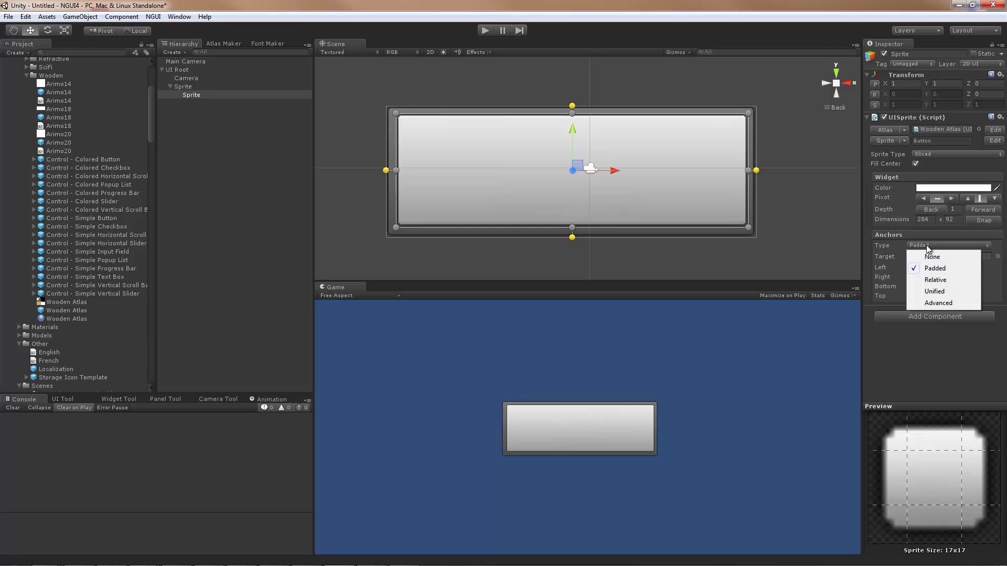
click(937, 257)
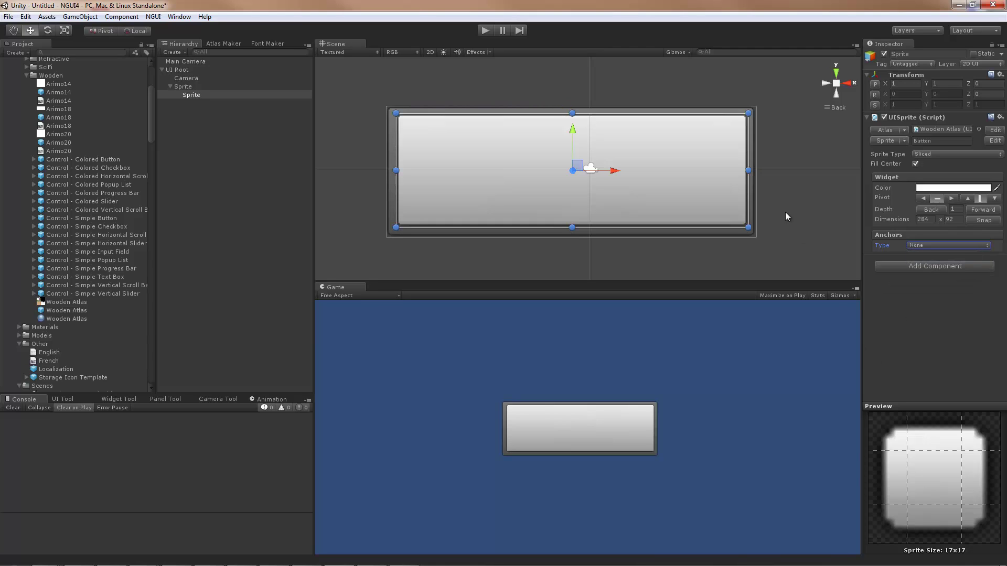
drag(748, 169, 667, 171)
Step: Set the child sprite's anchor type to Padded, with Right and Top offsets of -8 pixels
click(929, 247)
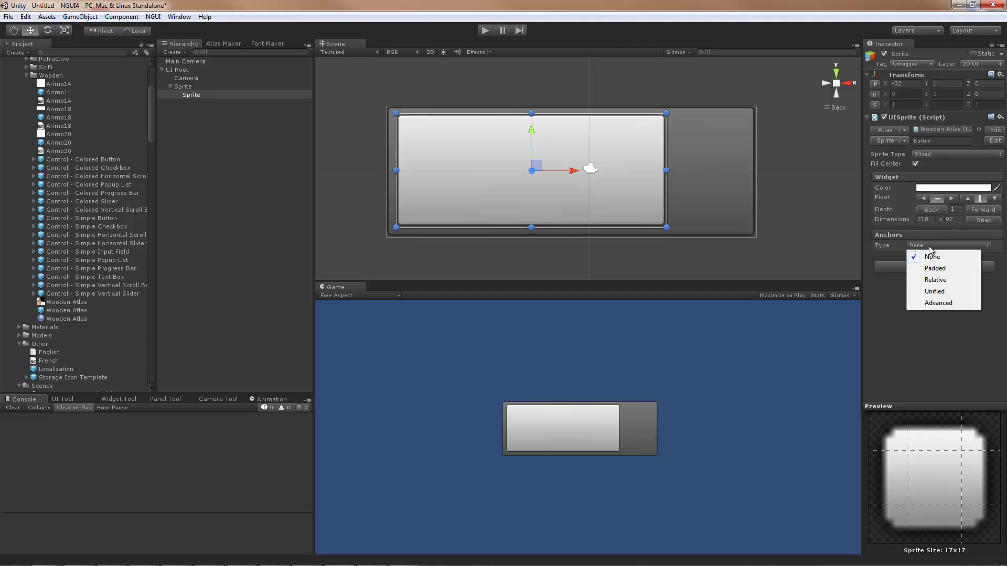
click(946, 270)
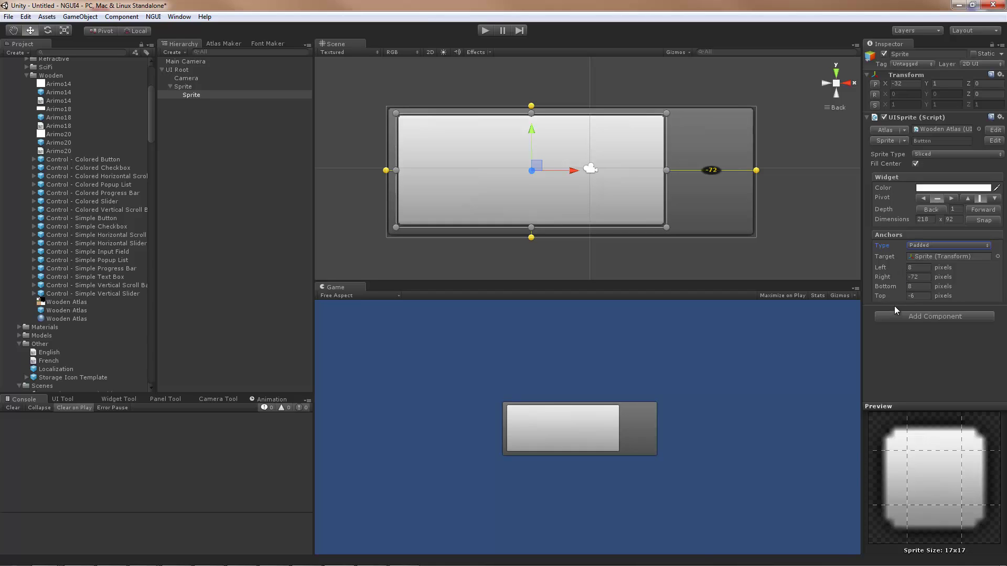
click(916, 277)
text(-8)
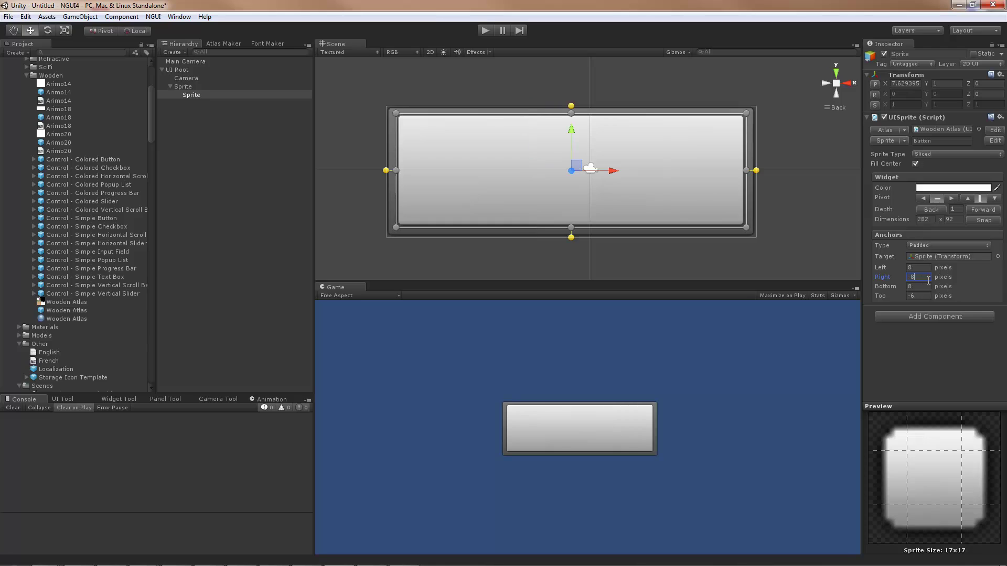
click(912, 296)
text(-8)
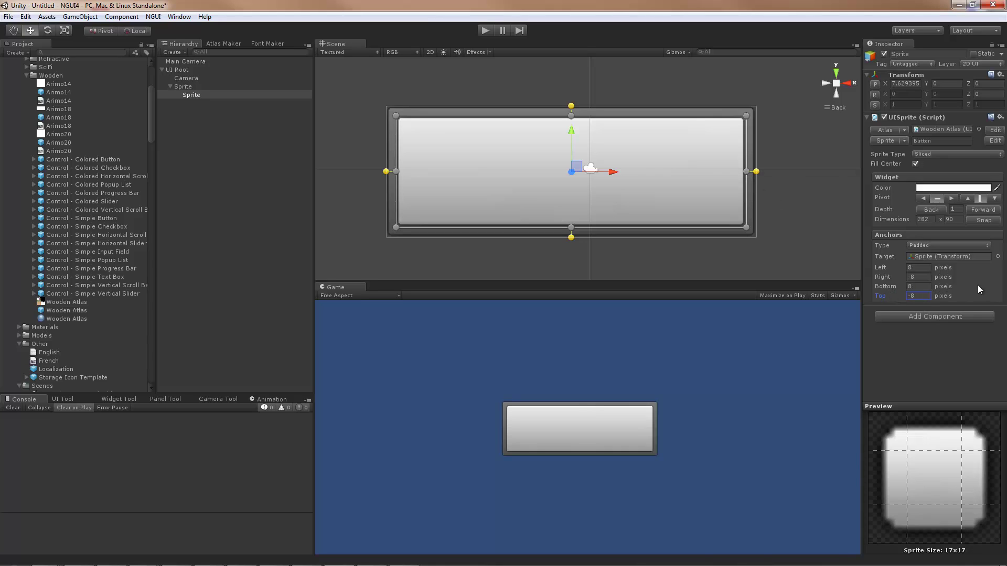
key(shift+Tab)
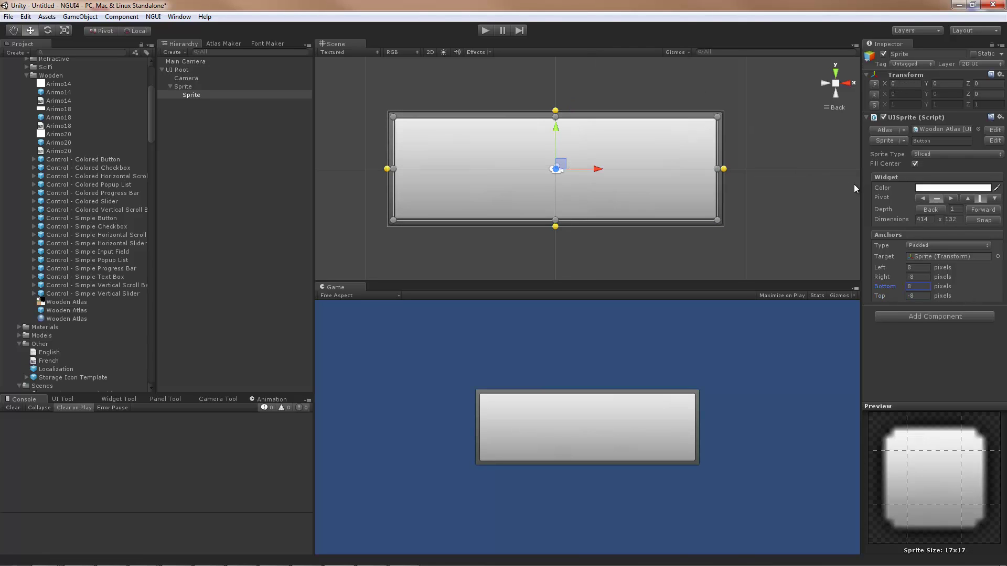
Step: Switch the child sprite's anchor type to Relative and slightly enlarge the parent sprite from its top-left corner
click(932, 245)
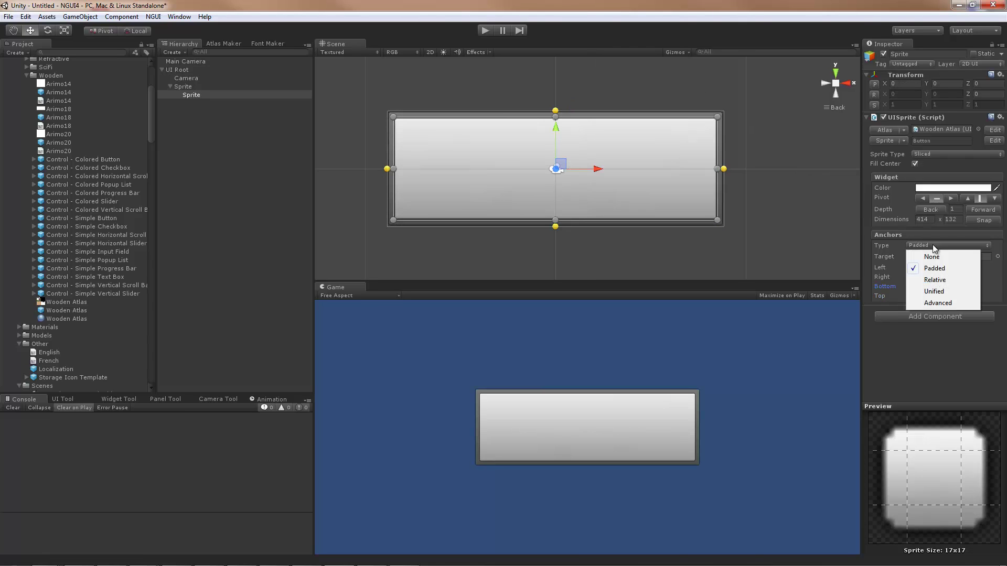
click(943, 284)
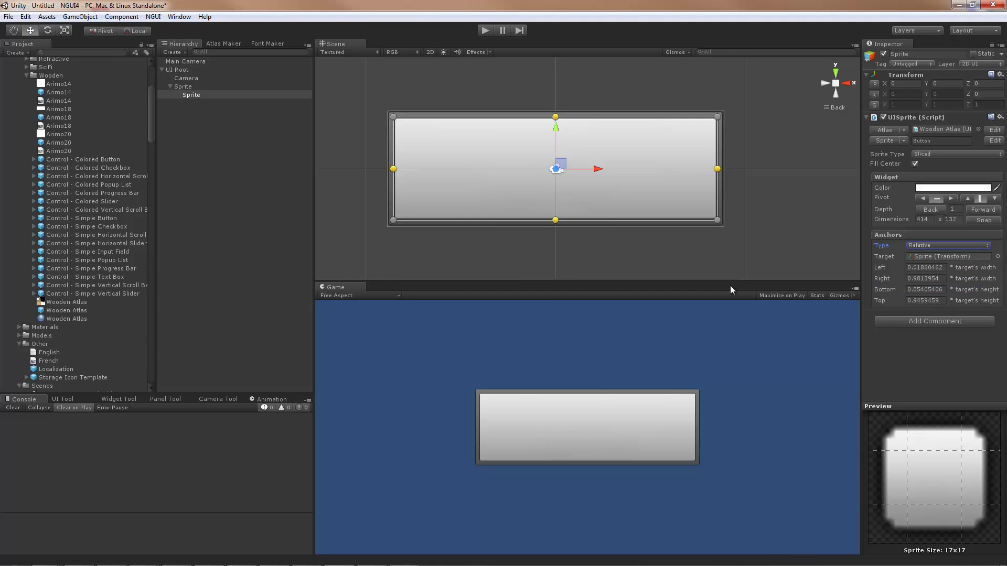
click(193, 87)
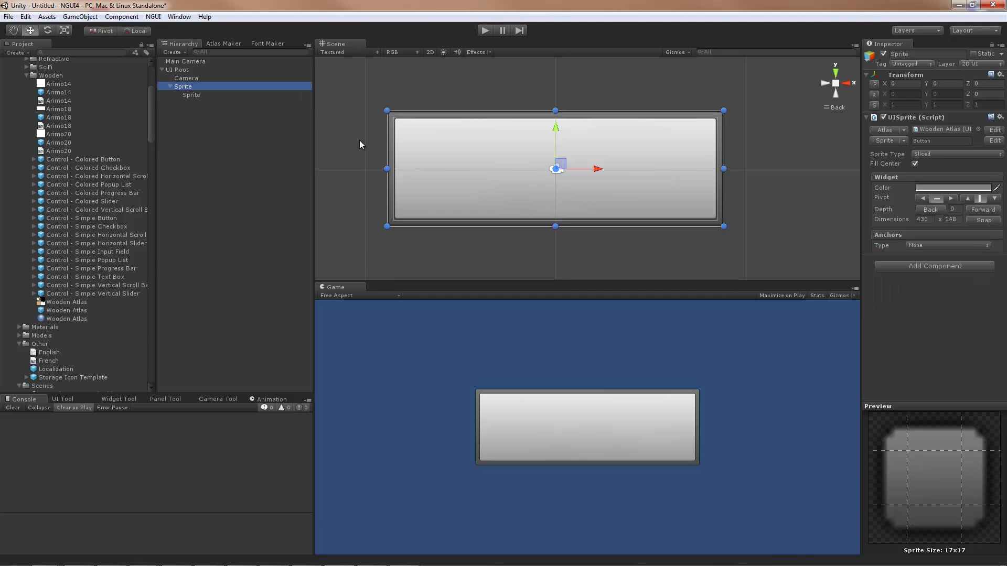
mouse_move(394, 112)
mouse_down()
mouse_move(485, 162)
mouse_move(595, 186)
mouse_move(591, 157)
mouse_move(362, 33)
mouse_move(51, 23)
mouse_move(474, 14)
mouse_move(555, 71)
mouse_move(451, 82)
mouse_move(430, 137)
mouse_move(529, 168)
mouse_move(385, 109)
mouse_up()
Step: Set the child sprite's relative anchors to Left 0, Right 0.5, Bottom 0 and Top 1, and resize the parent sprite to about 426 x 150
click(215, 95)
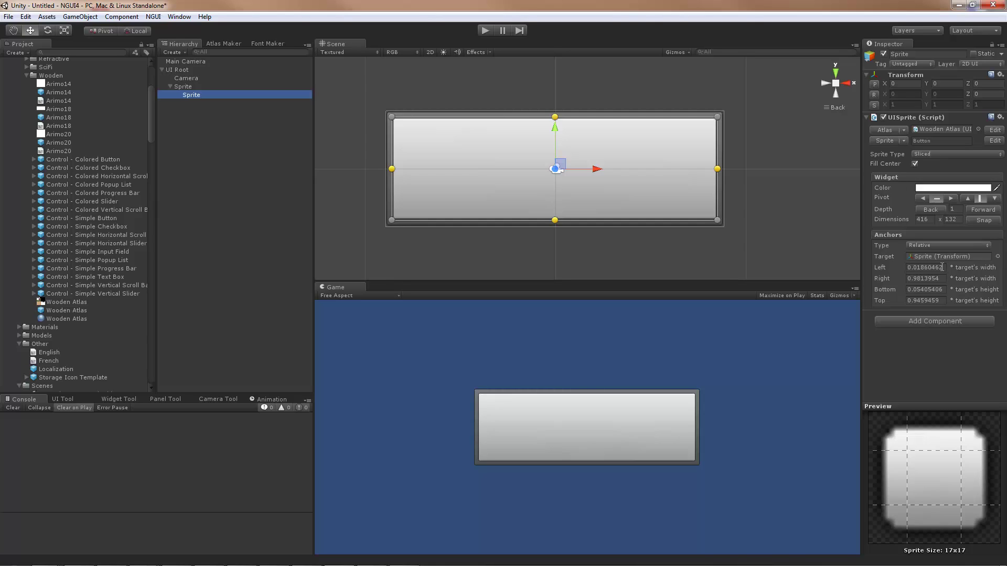
click(942, 267)
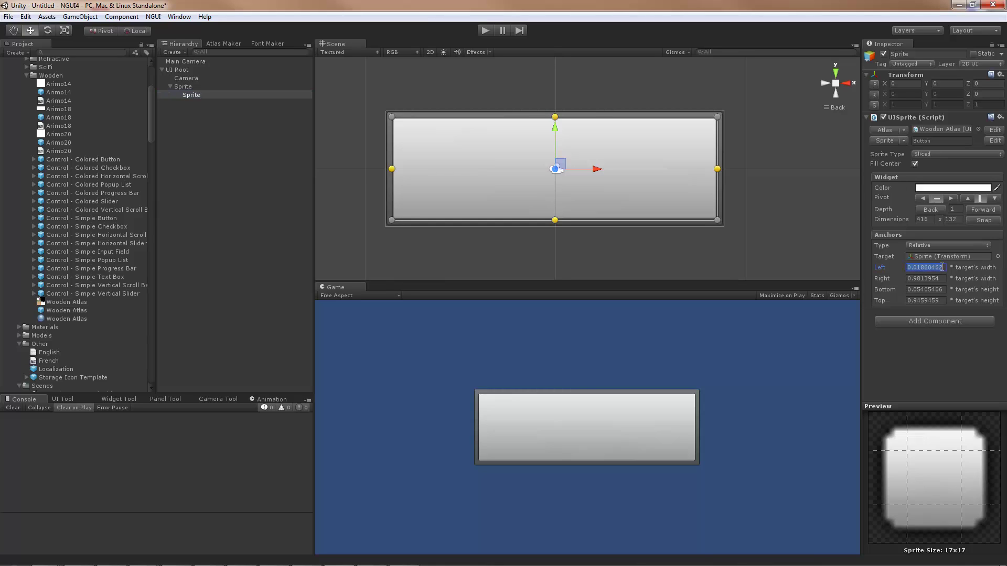
text(0)
click(935, 278)
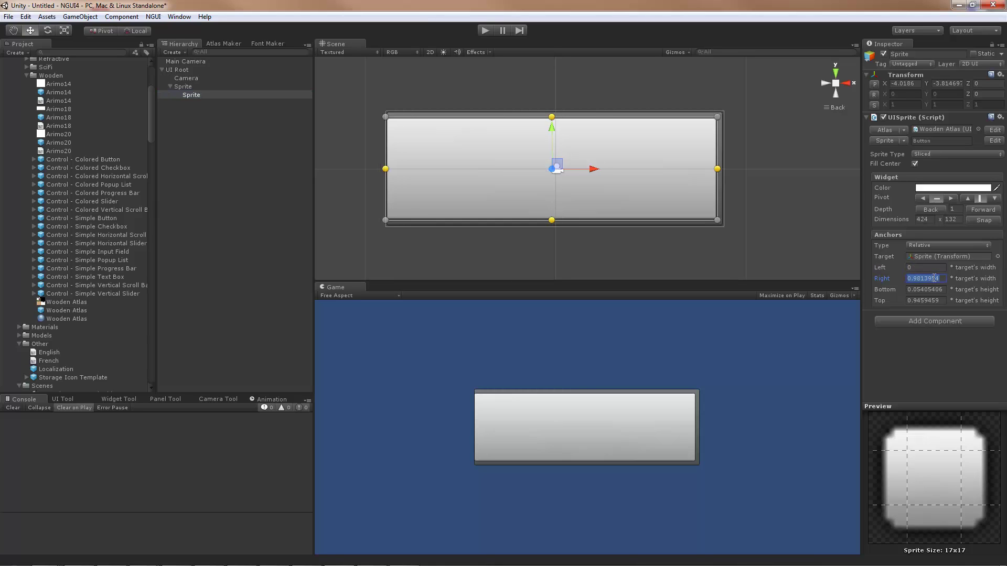
text(0.5)
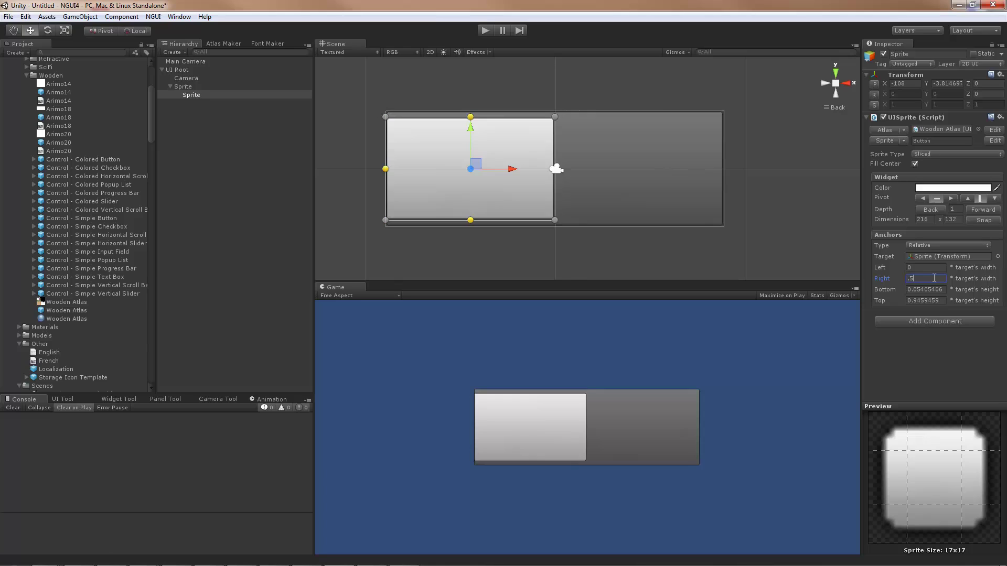
key(Tab)
text(0)
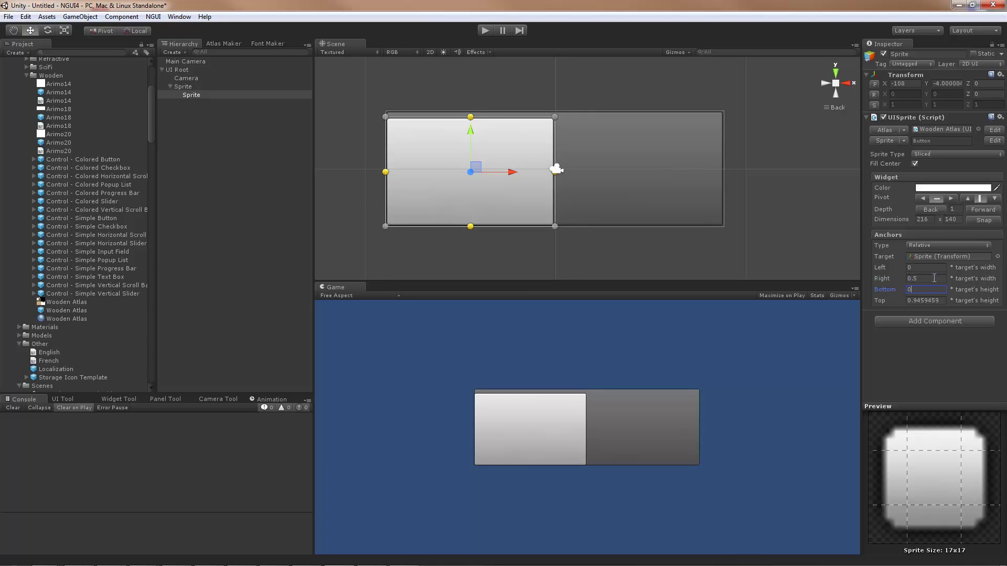
key(Tab)
text(1)
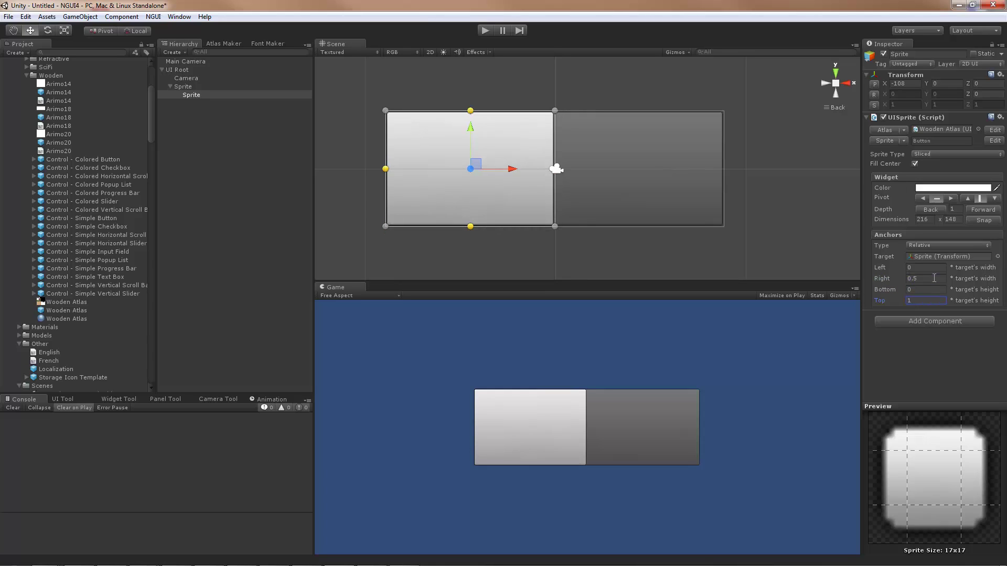
click(183, 87)
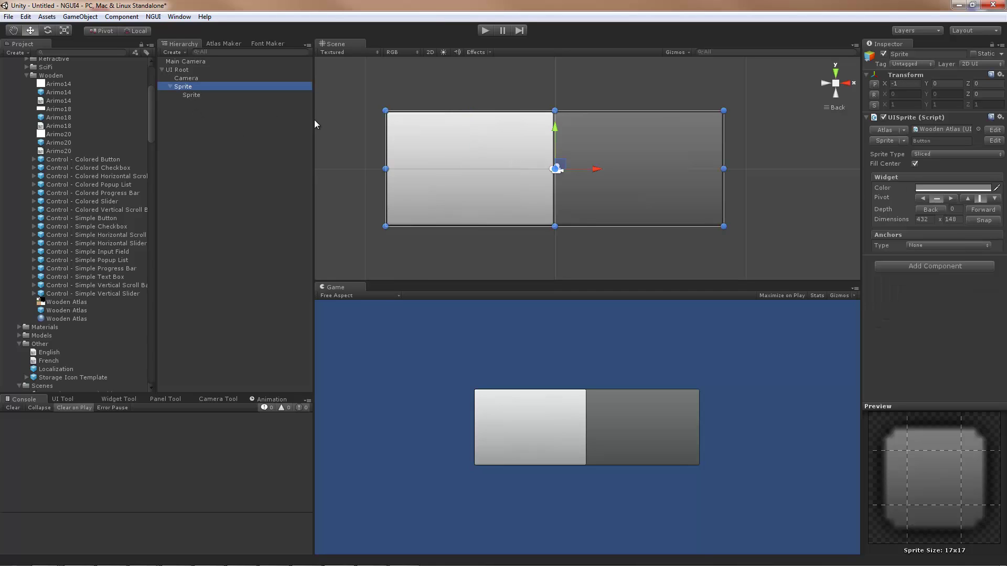
mouse_move(385, 110)
mouse_down()
mouse_move(275, 128)
mouse_move(249, 188)
mouse_move(326, 206)
mouse_move(530, 197)
mouse_move(471, 119)
mouse_move(349, 101)
mouse_move(395, 99)
mouse_move(391, 108)
mouse_up()
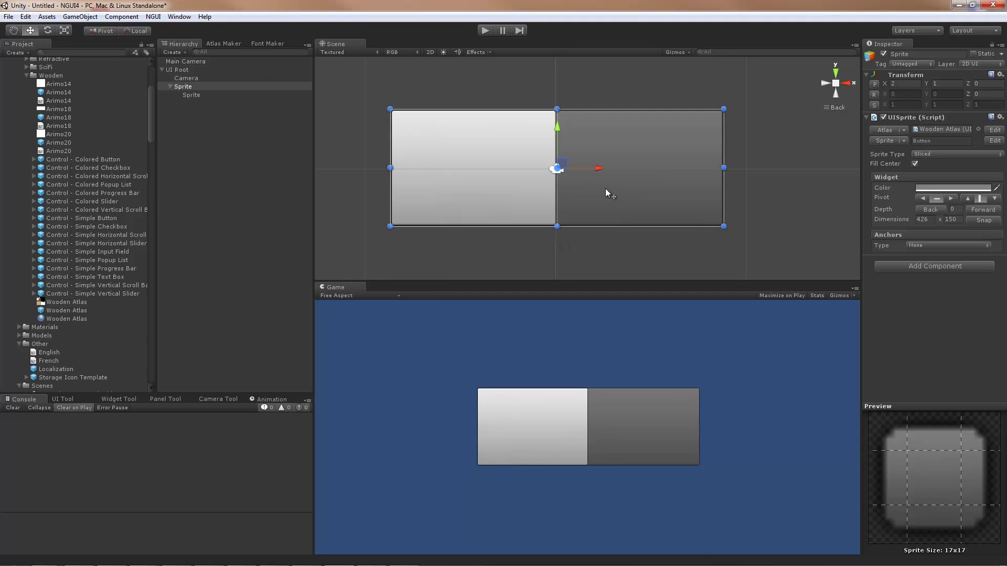
Step: Duplicate the child sprite and, with the copy's anchor type set to None, move it over the parent sprite's right half
click(502, 139)
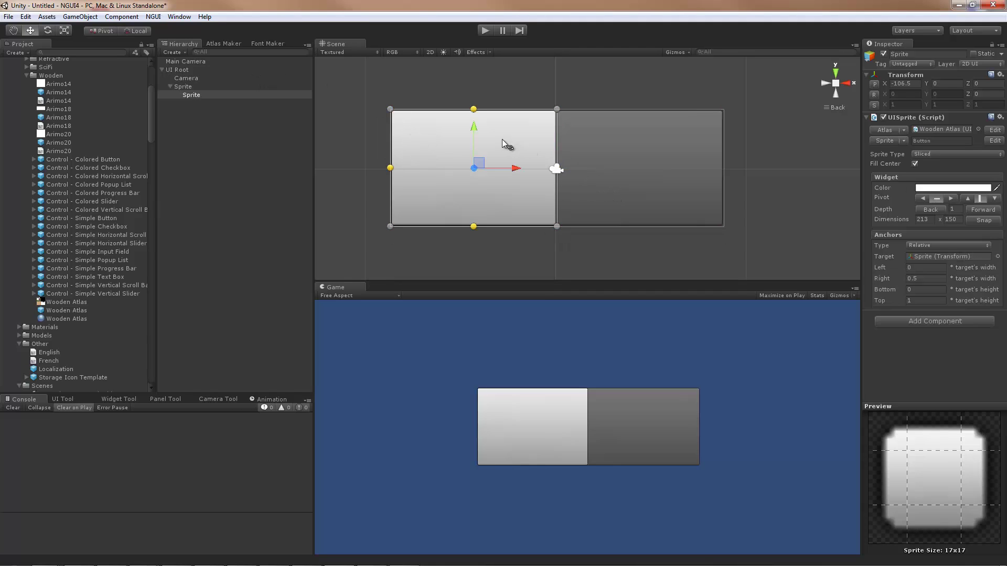
key(ctrl+d)
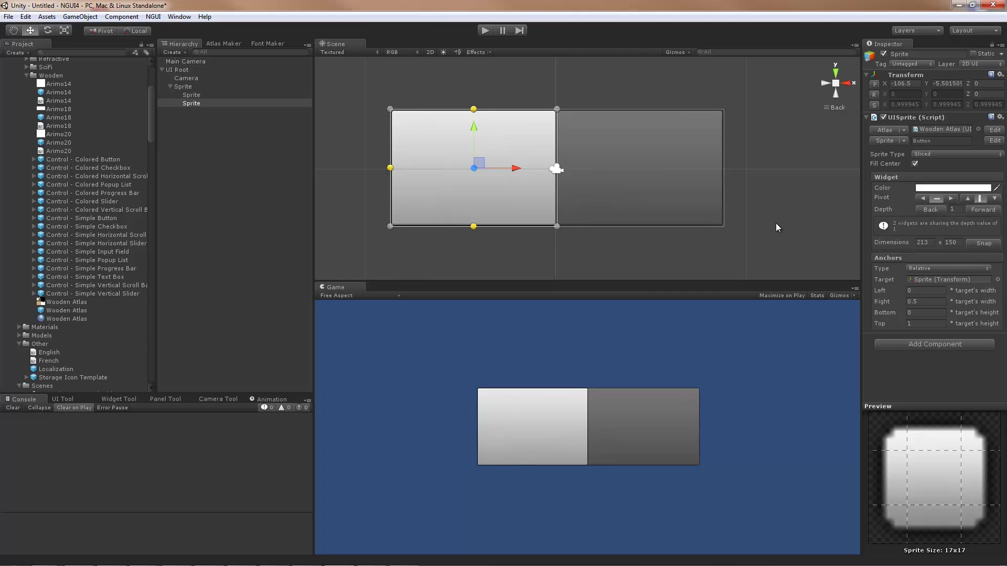
click(960, 272)
click(944, 281)
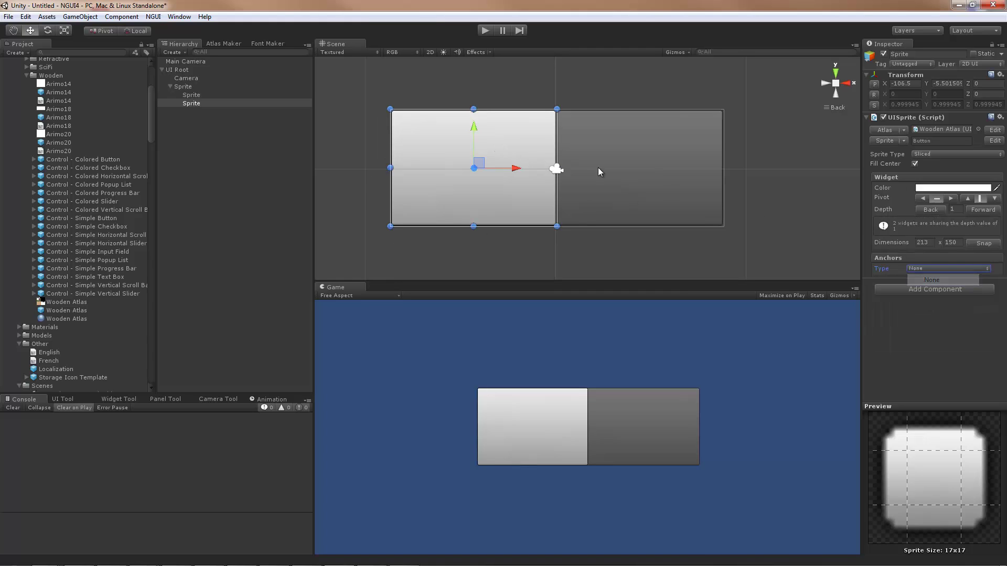
drag(511, 143, 674, 124)
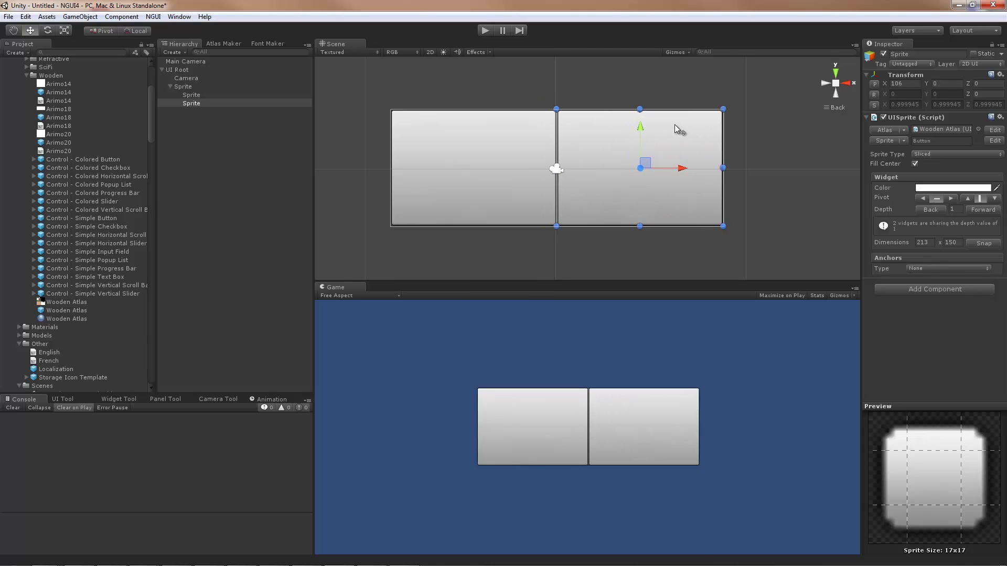
Step: Set the duplicated sprite's anchor type to Relative and enlarge the parent sprite from its top-left corner to about 430 x 154
click(936, 268)
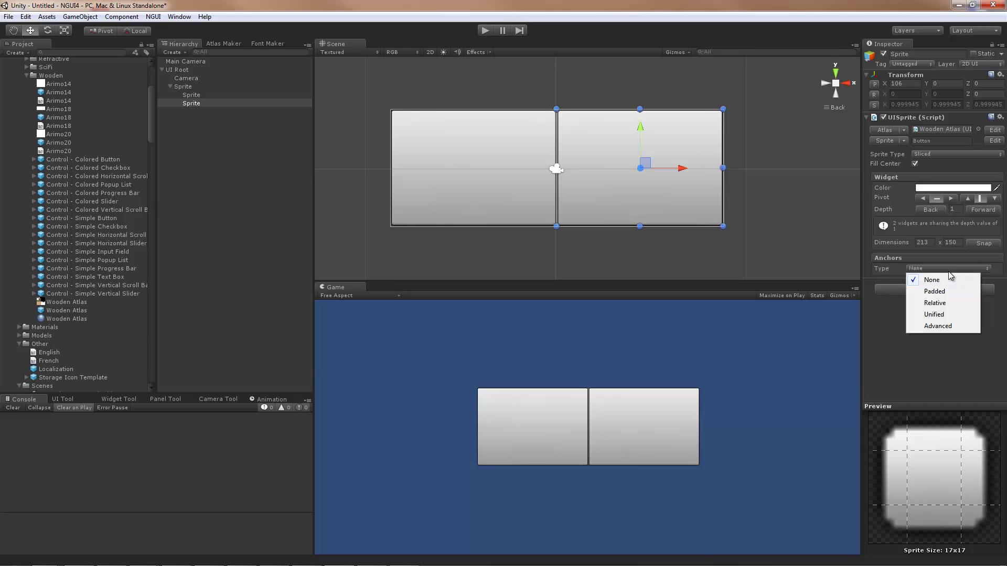
click(943, 304)
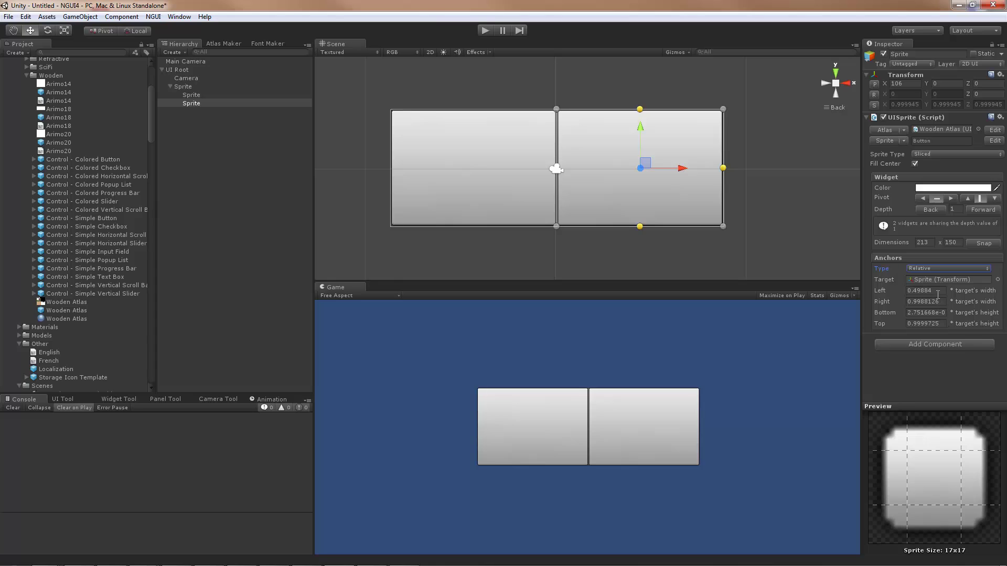
click(203, 87)
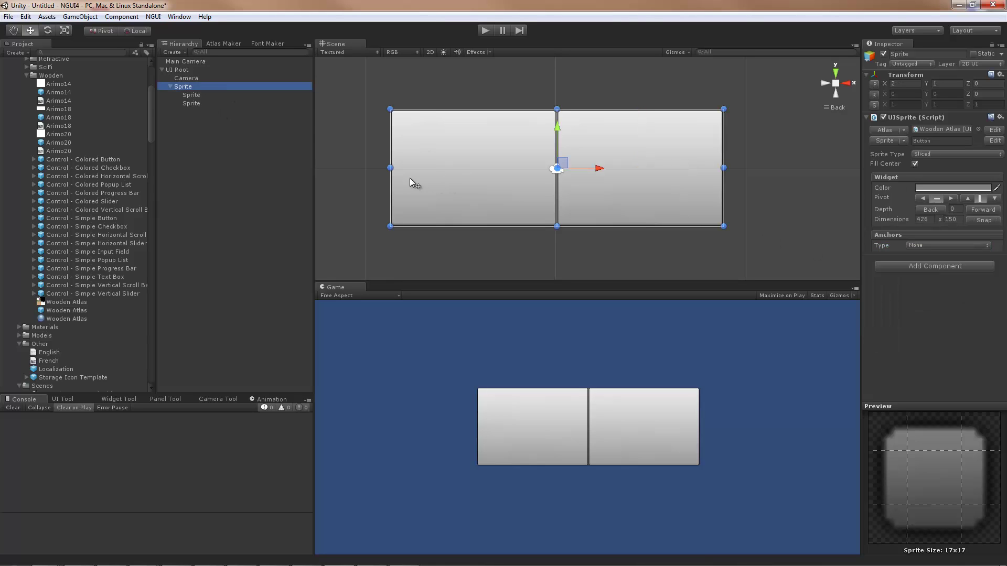
mouse_move(387, 120)
mouse_down()
mouse_move(359, 128)
mouse_move(366, 198)
mouse_move(398, 202)
mouse_move(366, 80)
mouse_move(423, 141)
mouse_move(386, 68)
mouse_move(387, 106)
mouse_up()
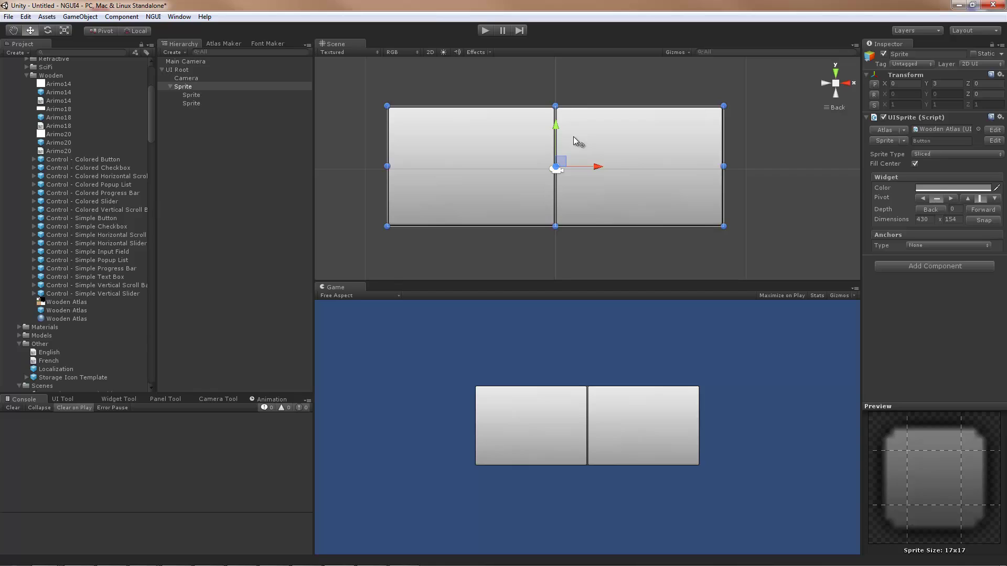
Step: Switch the left child sprite's anchor type to Unified
click(476, 165)
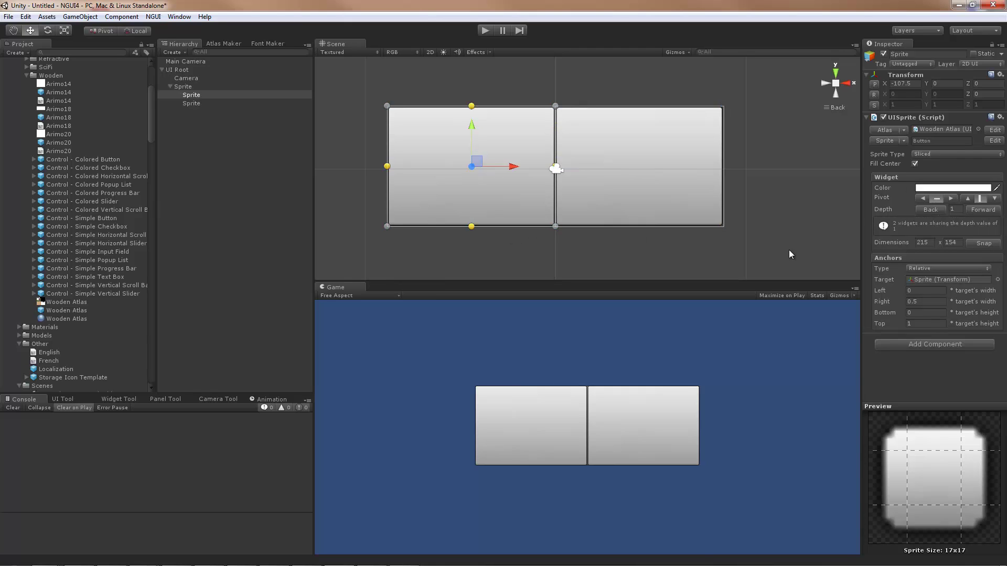
click(930, 269)
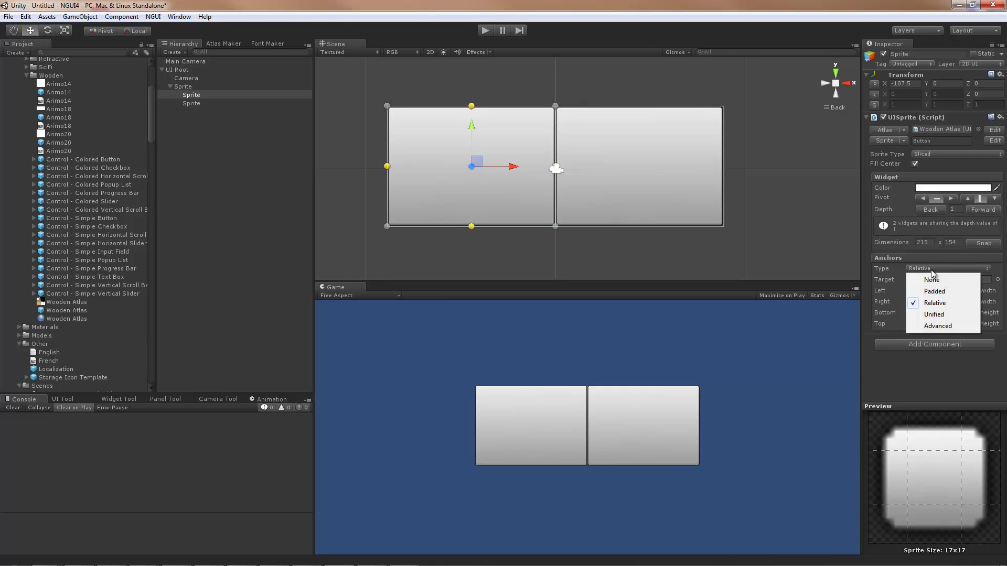
click(941, 316)
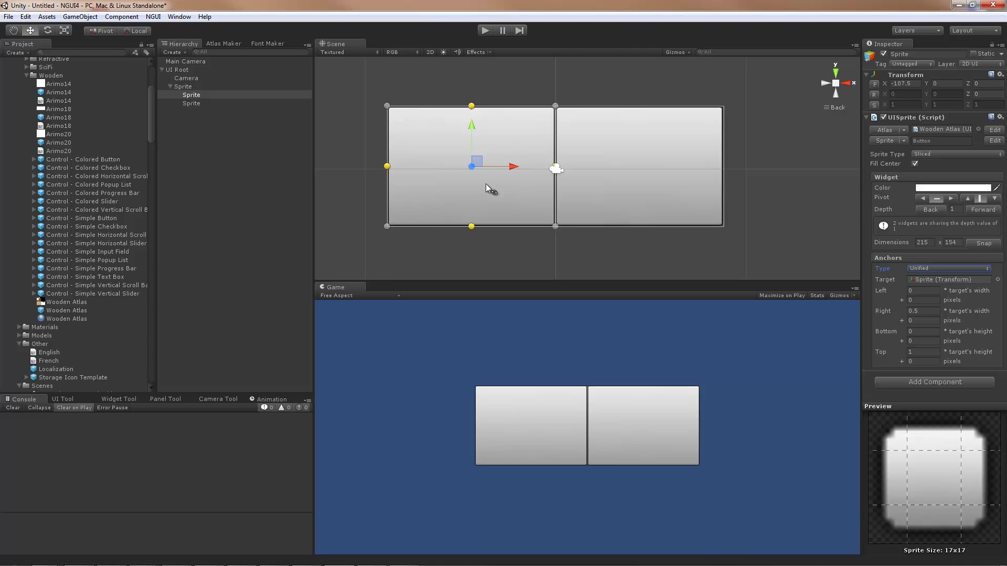
Step: Set the left child's anchor pixel offsets to Left 8, Right -8, Bottom 8 and Top -8, and enlarge the parent sprite from its top-left corner
click(919, 300)
text(8)
click(920, 320)
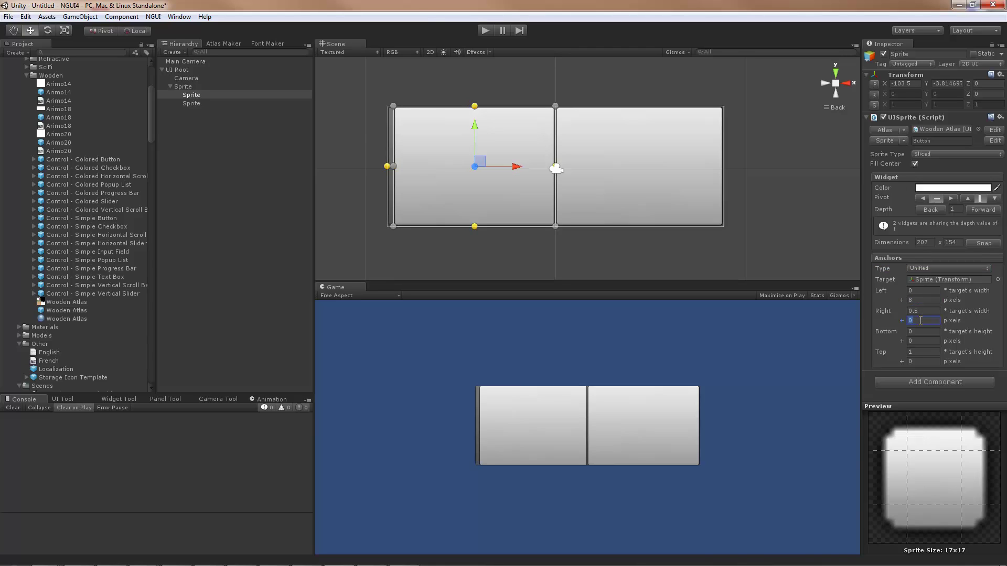
text(-8)
click(922, 341)
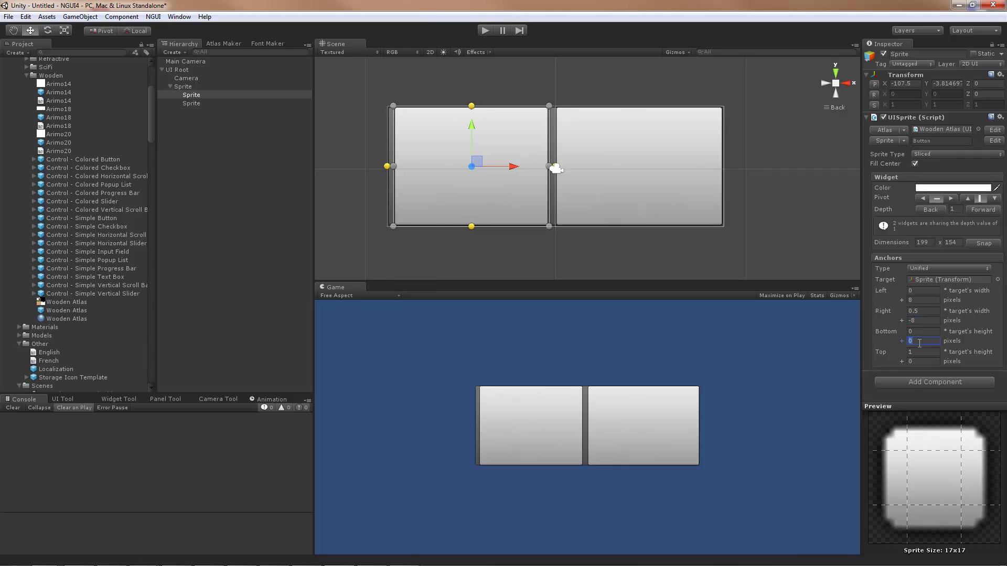
text(8)
click(915, 362)
text(-8)
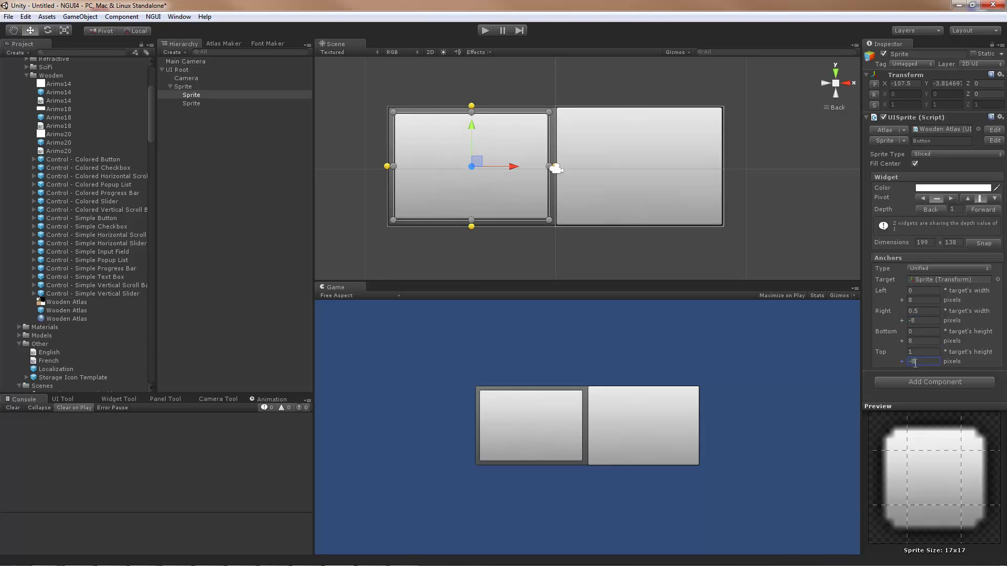
click(194, 85)
drag(398, 112, 382, 66)
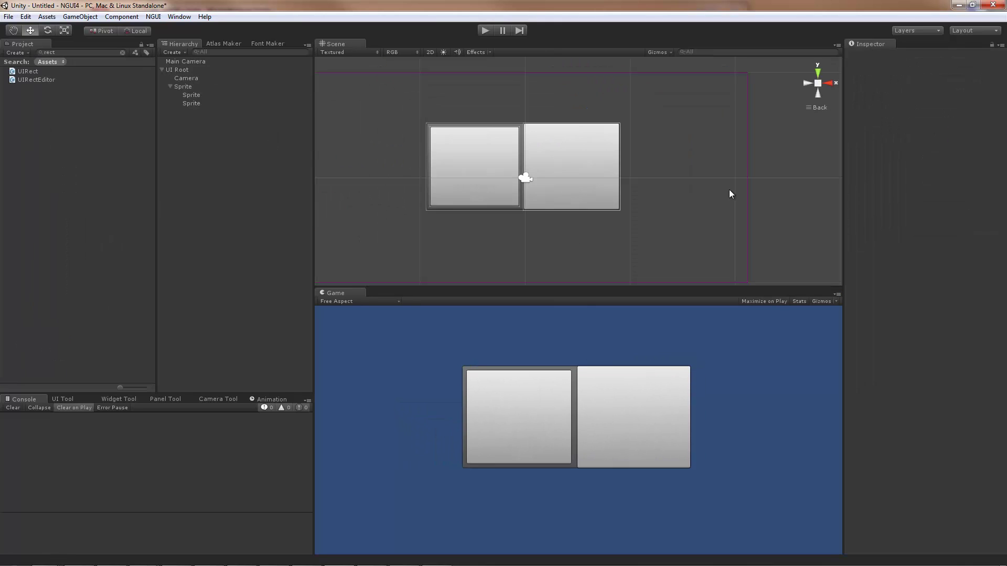
Step: Add a new sprite near the UI's upper-right corner and anchor it to UI Root with the Unified type
key(alt+shift+s)
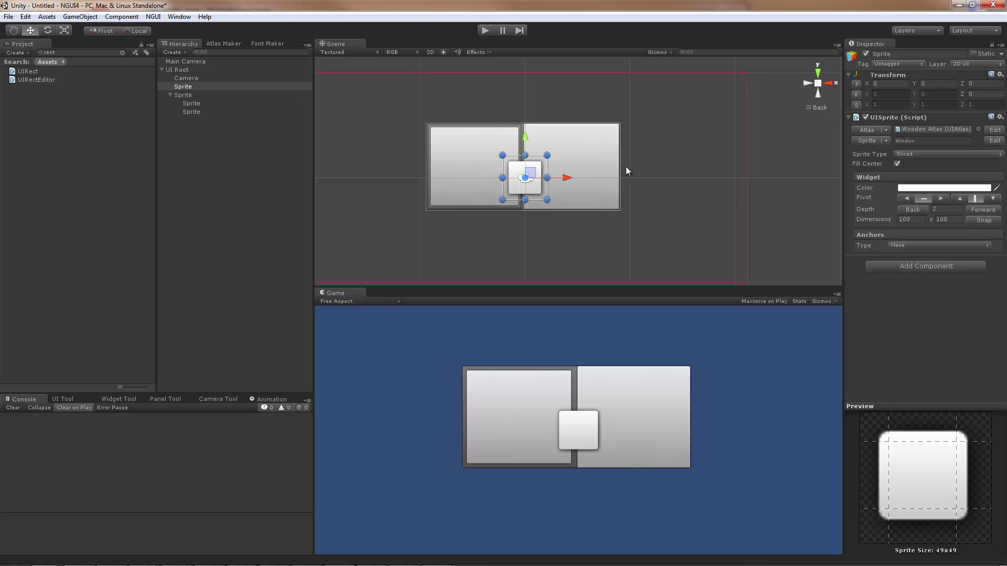
drag(537, 171, 723, 108)
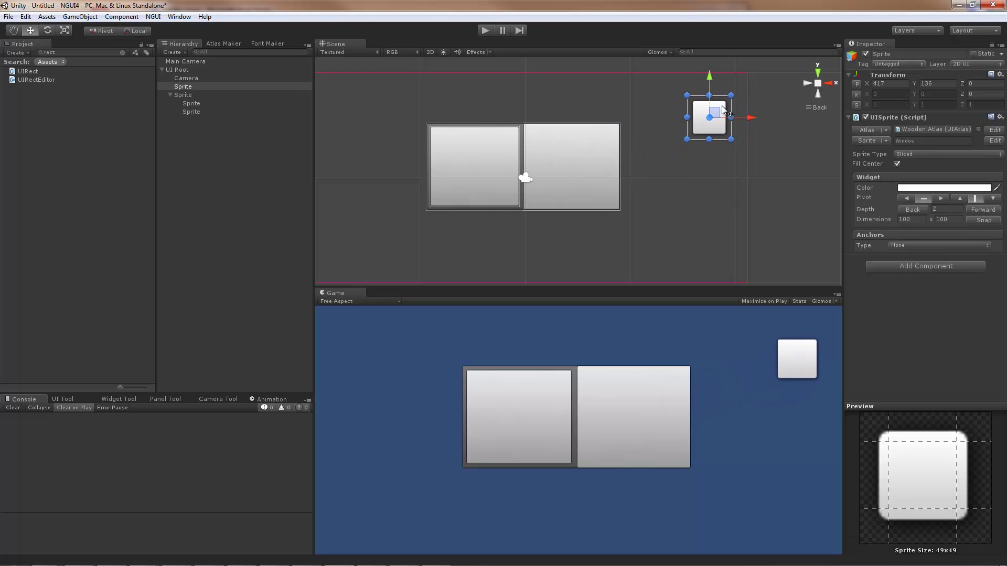
click(898, 246)
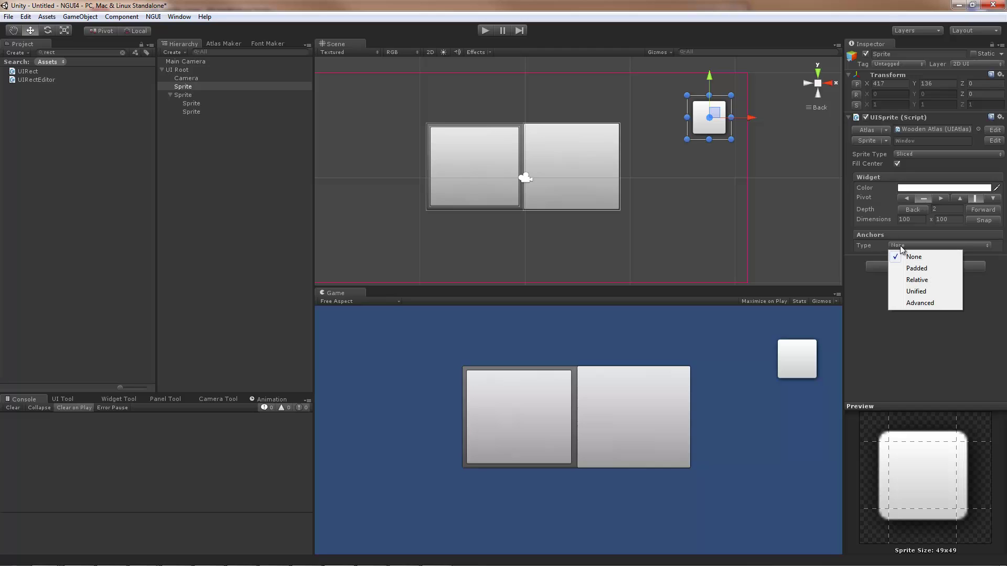
click(929, 293)
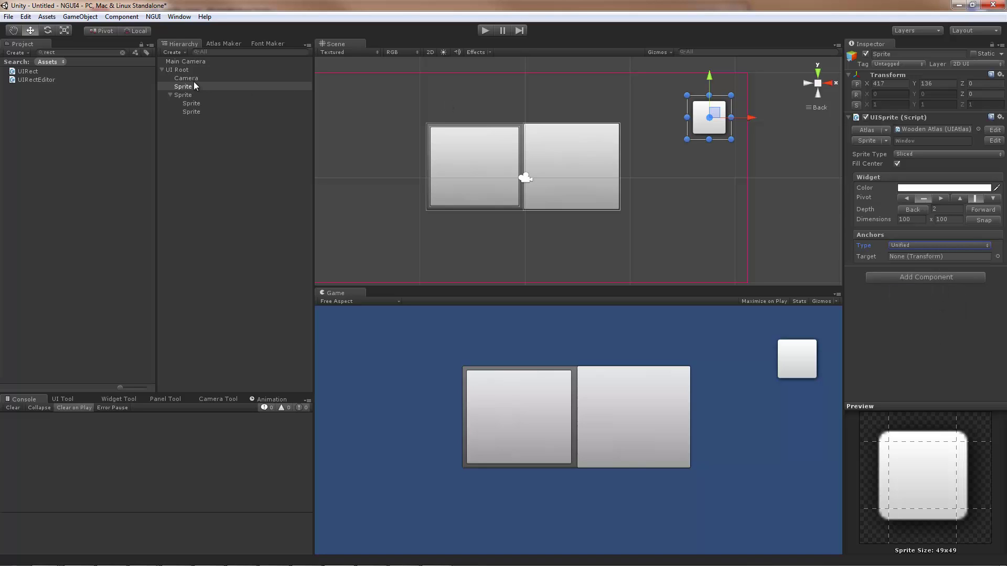
drag(177, 70, 933, 256)
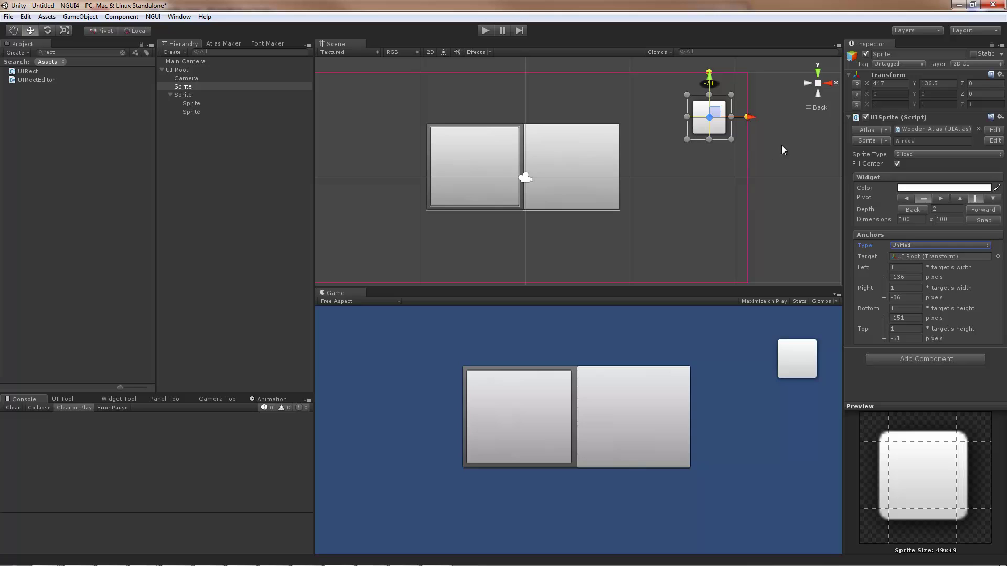
Step: Release the new sprite's anchor, move it near the UI's lower-right corner, and set its anchor type back to Unified
click(946, 246)
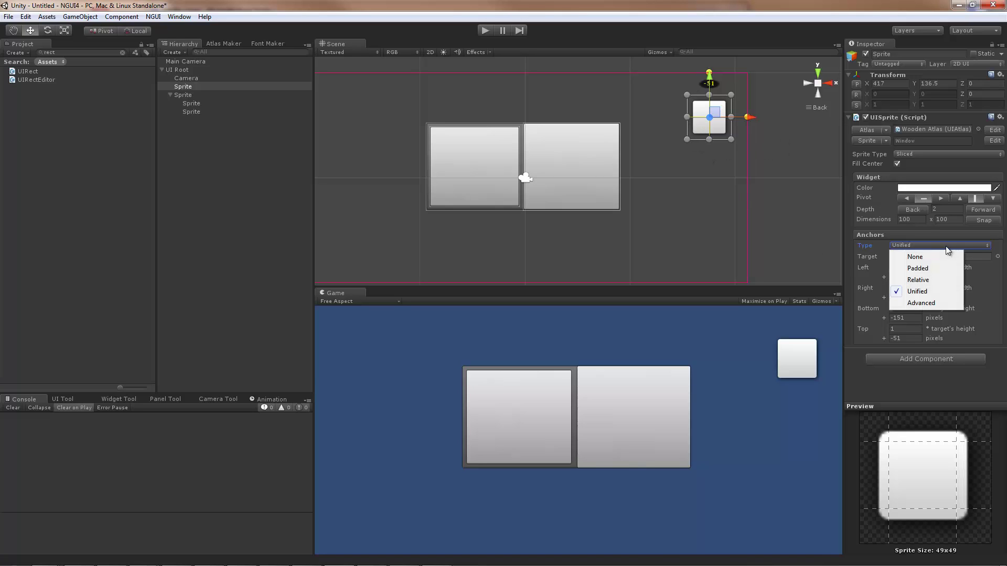
click(934, 253)
drag(712, 139, 717, 268)
click(913, 246)
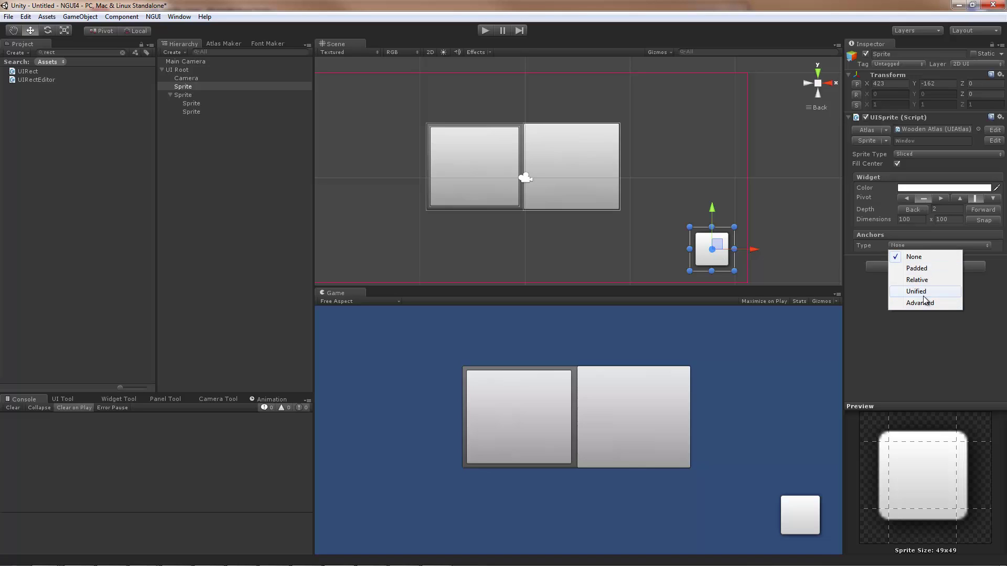
click(926, 291)
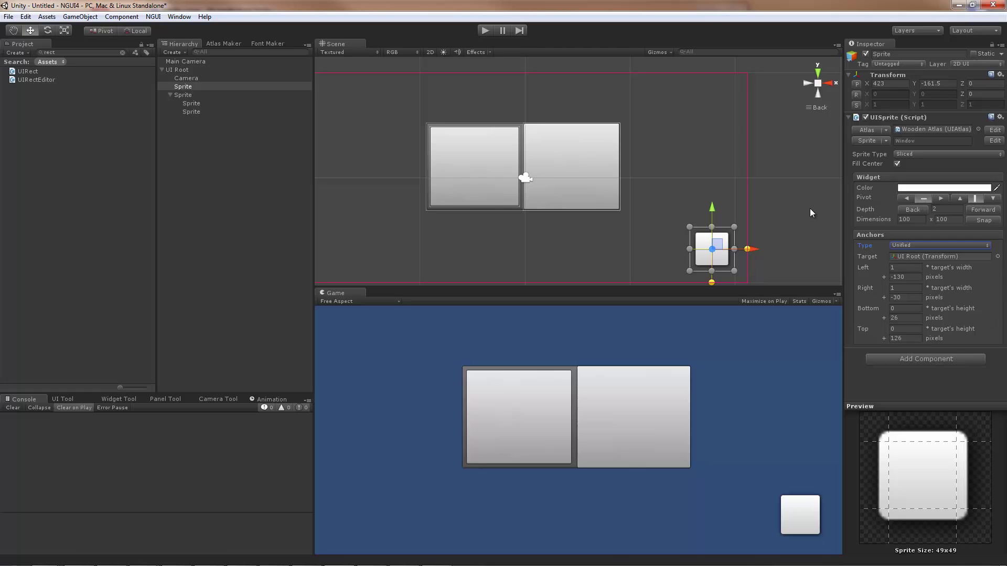
Step: Release the sprite's anchor, move it to the vertical middle of the UI's right side, and set its anchor type to Advanced
click(913, 245)
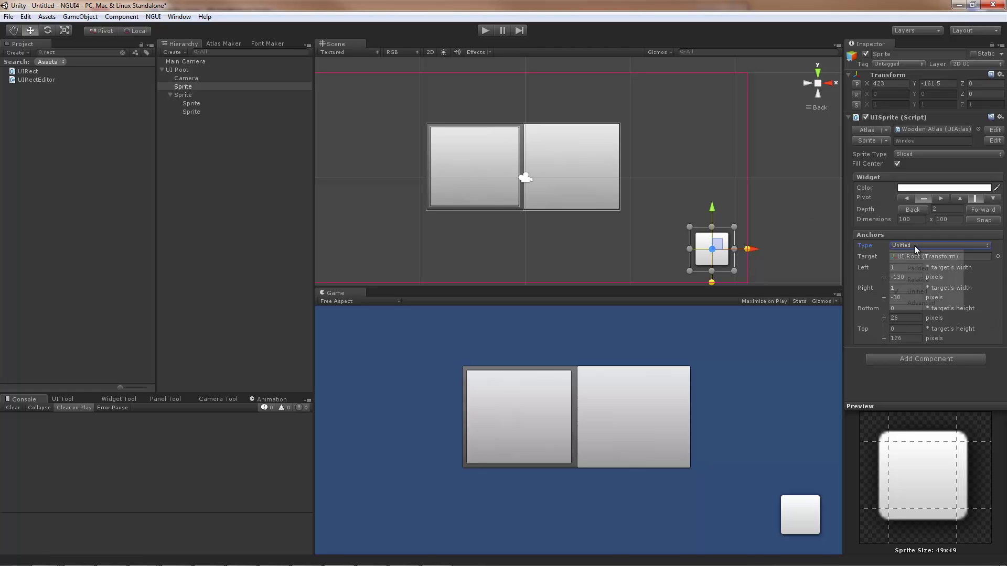
click(916, 255)
drag(713, 253, 710, 182)
click(919, 247)
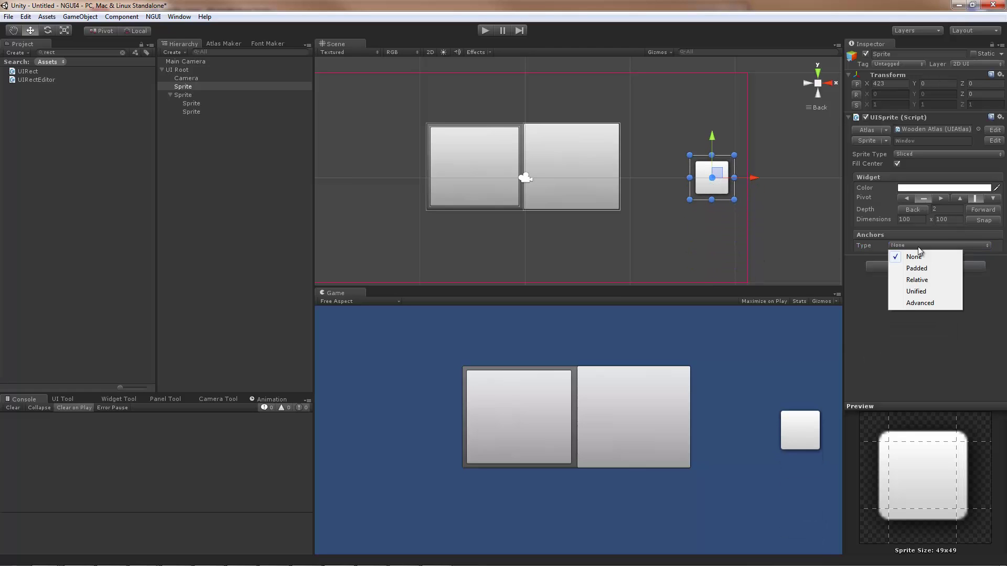
click(921, 303)
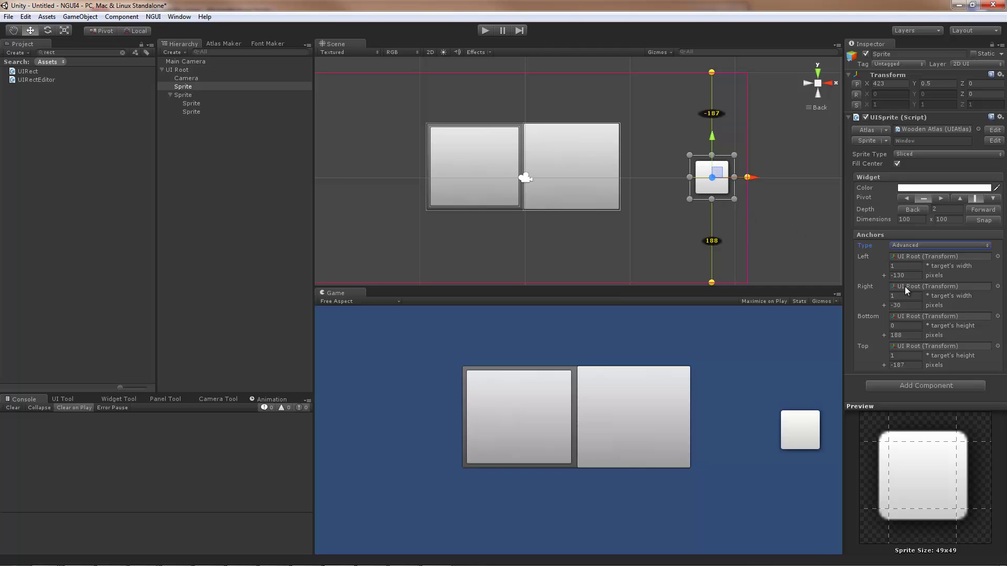
Step: Clear the sprite's Top and Bottom anchor targets by setting both to None
click(997, 346)
click(183, 142)
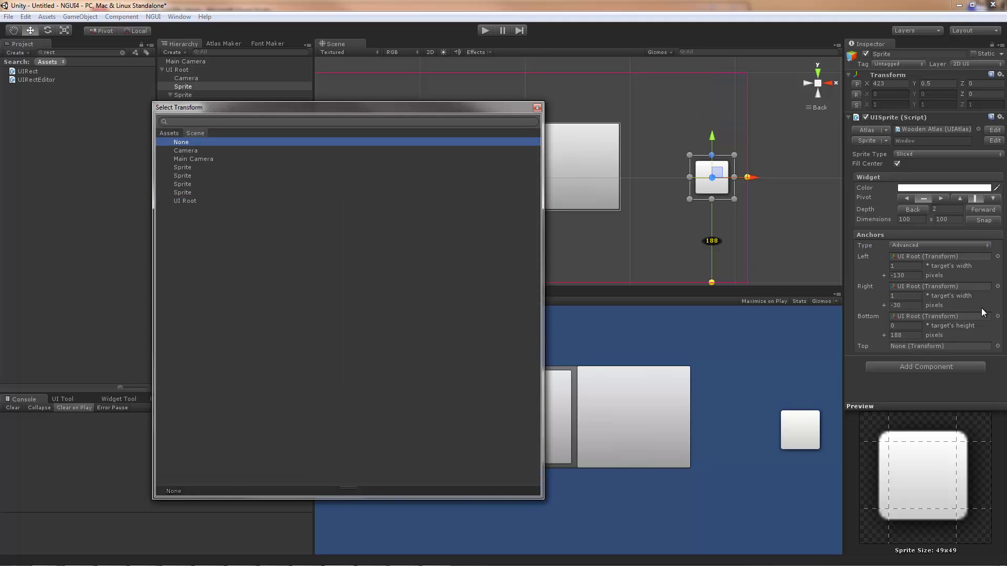
click(997, 316)
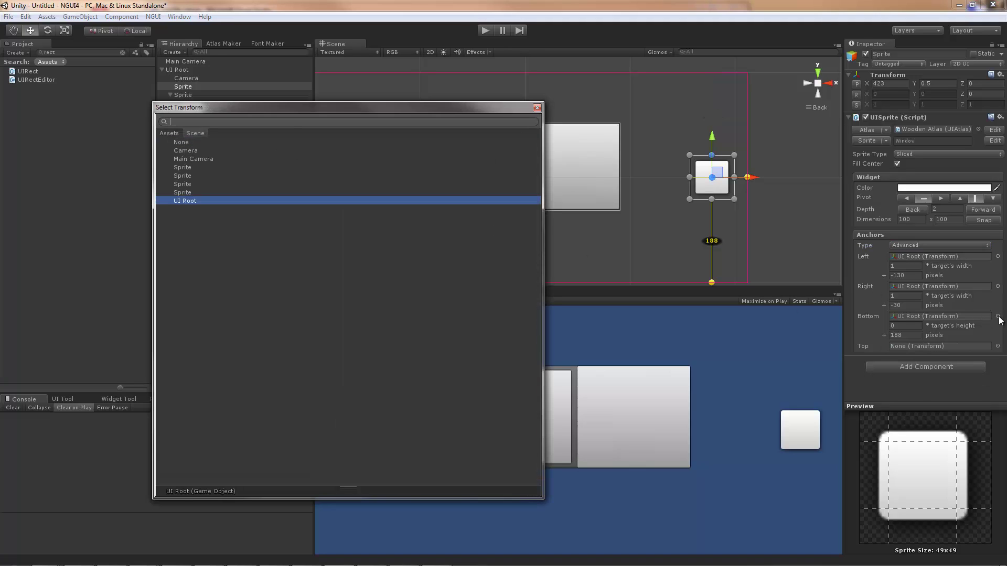
click(193, 142)
click(537, 107)
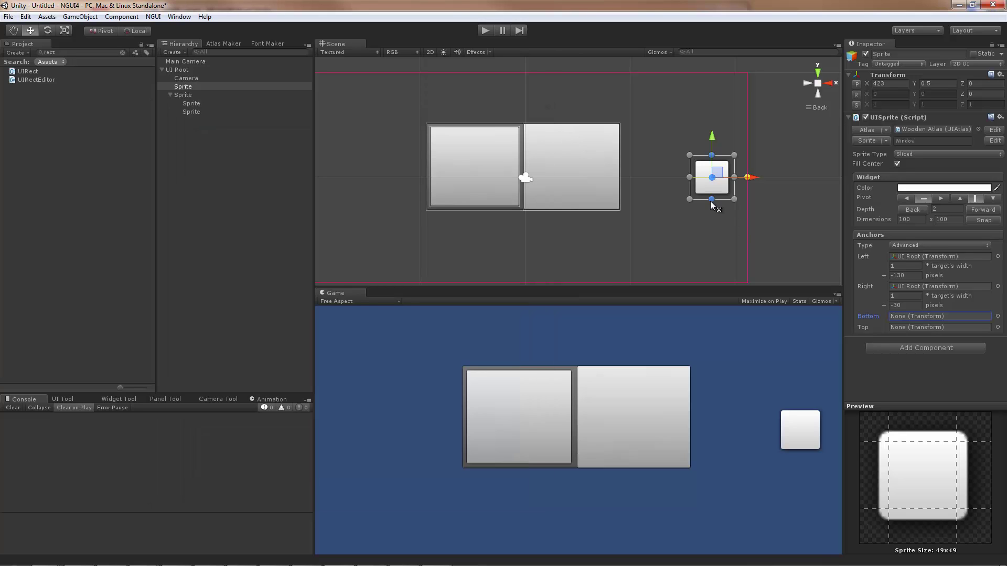
Step: Stretch the sprite downward and upward to a height of about 410 by its bottom and top edges
drag(712, 207, 712, 266)
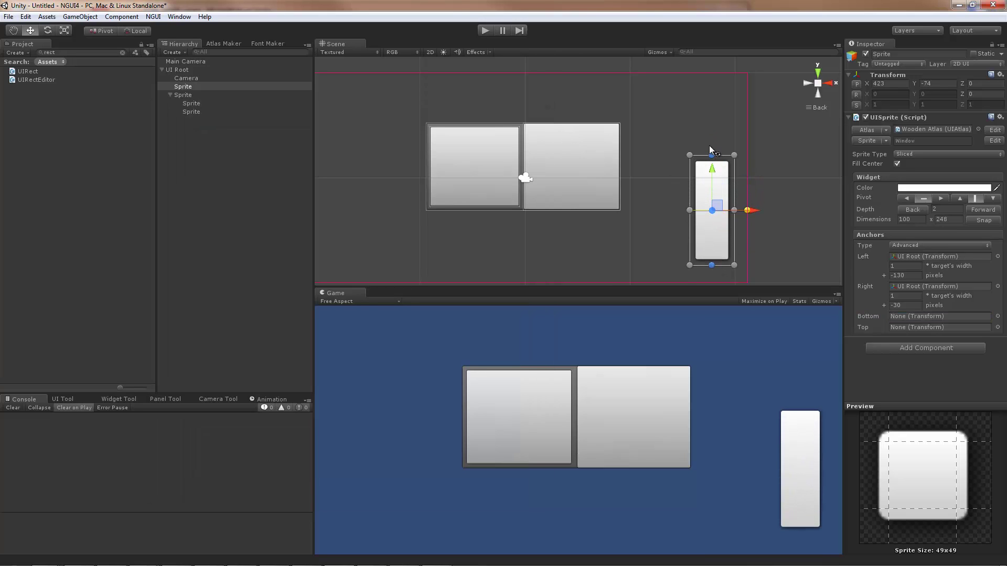
drag(712, 156, 710, 103)
mouse_move(712, 91)
mouse_down()
mouse_move(712, 105)
mouse_move(711, 84)
mouse_up()
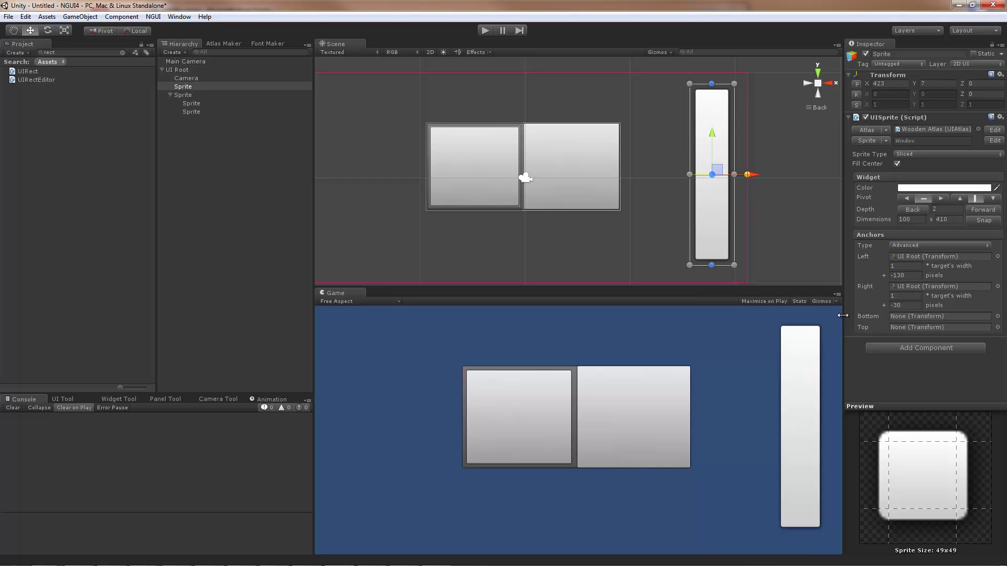
mouse_move(844, 319)
mouse_down()
mouse_move(761, 319)
mouse_move(863, 319)
mouse_move(723, 318)
mouse_move(846, 316)
mouse_up()
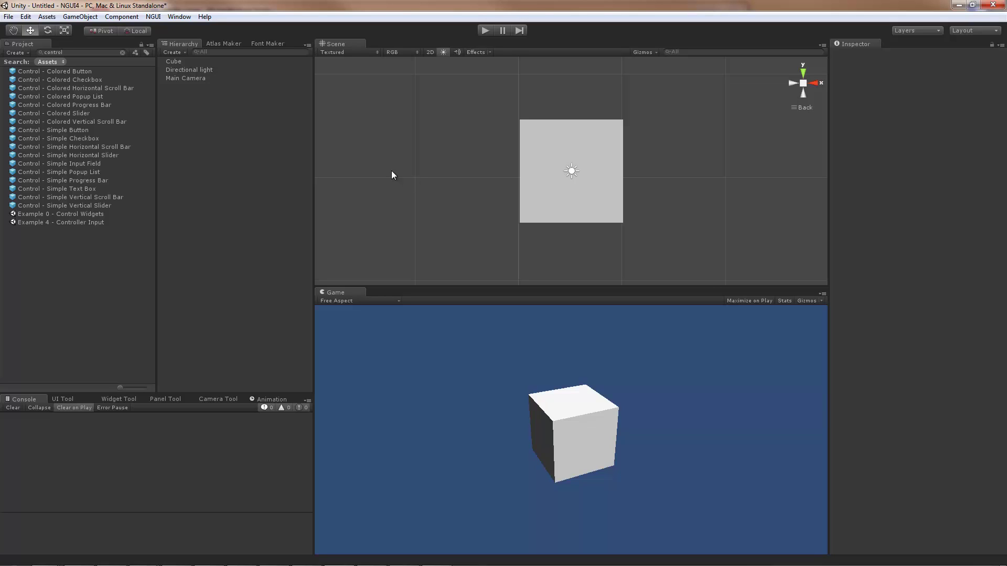
Step: Place the Control - Colored Button prefab in the scene beside the cube and set its anchor type to Padded
drag(61, 69, 436, 197)
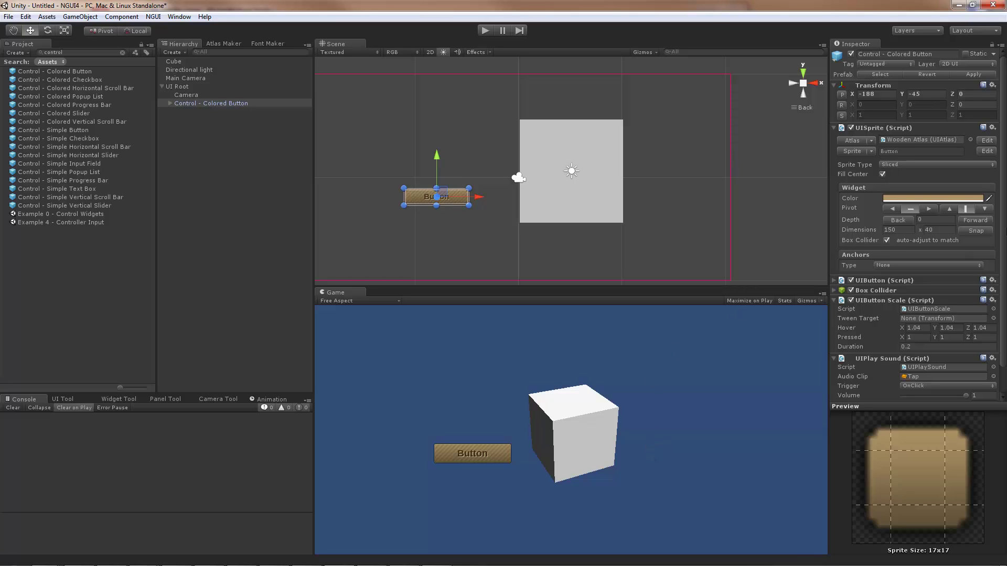
scroll(974, 241, down, 3)
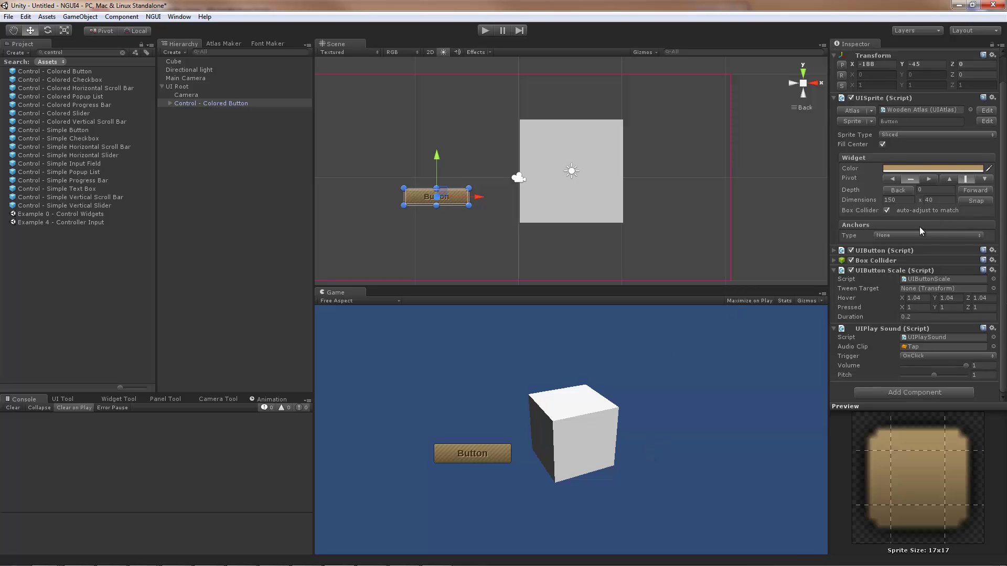
click(912, 236)
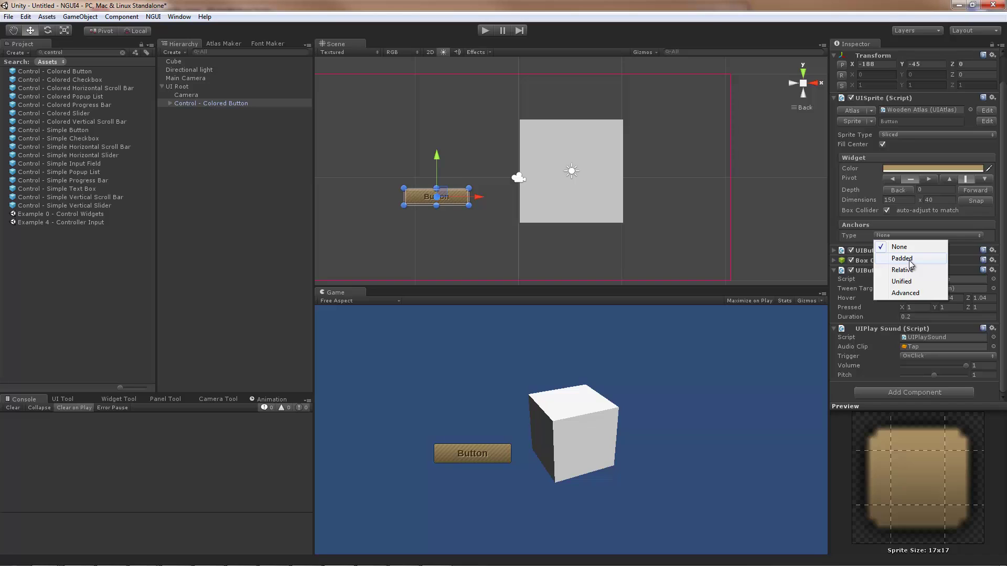
click(903, 258)
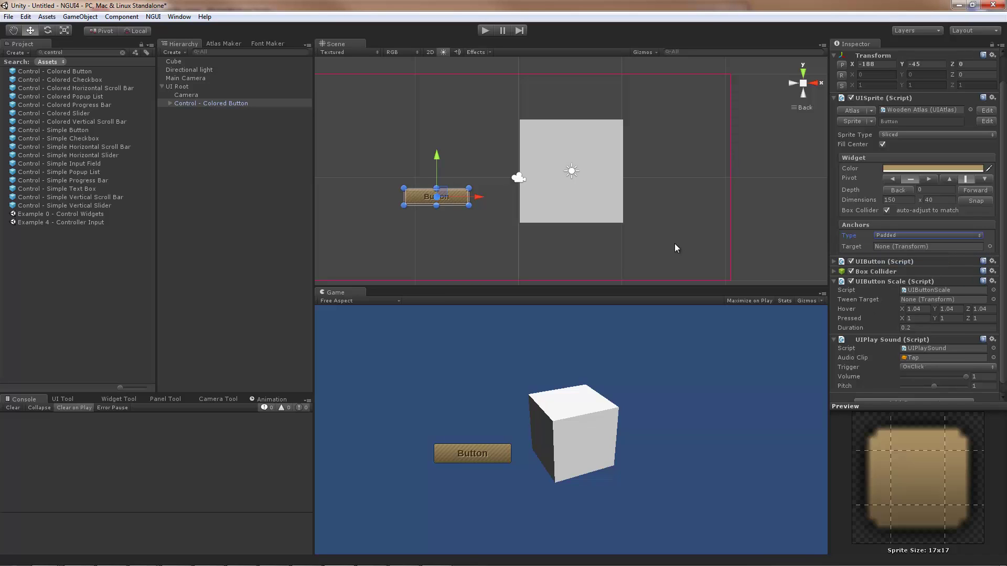
Step: Assign the Cube as the button's Padded anchor target, with the button moved to about X -310, Y -59
click(183, 87)
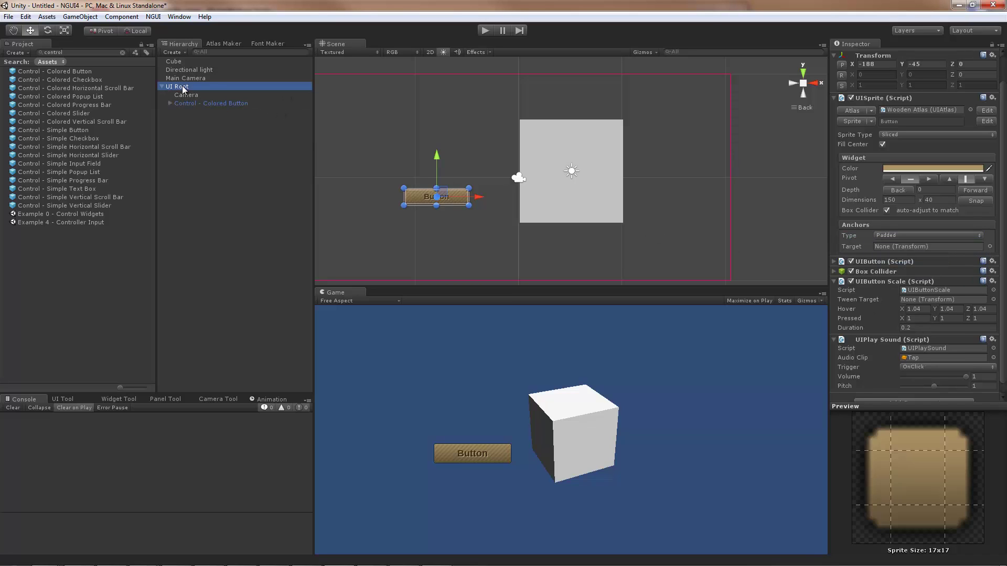
key(ctrl+z)
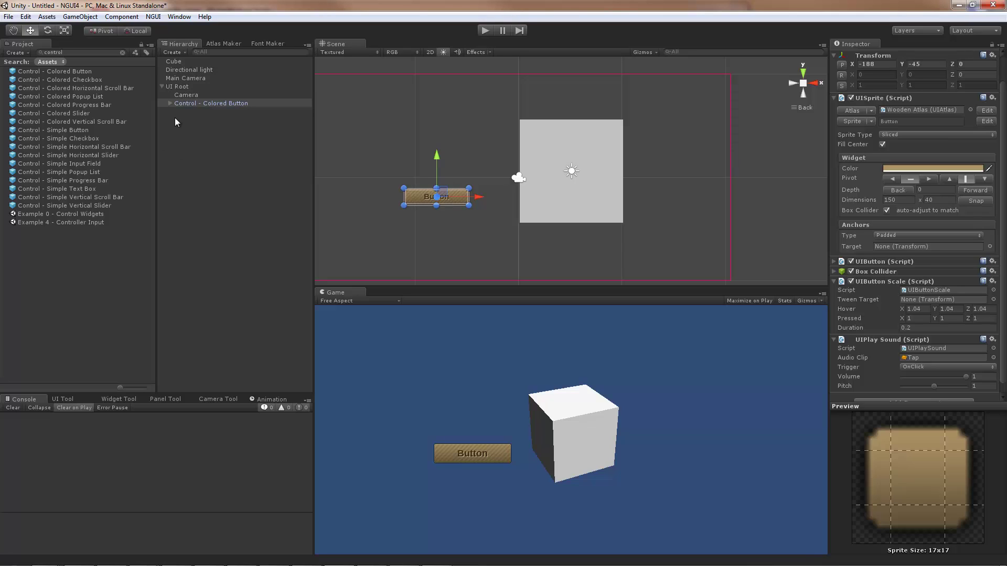
click(178, 61)
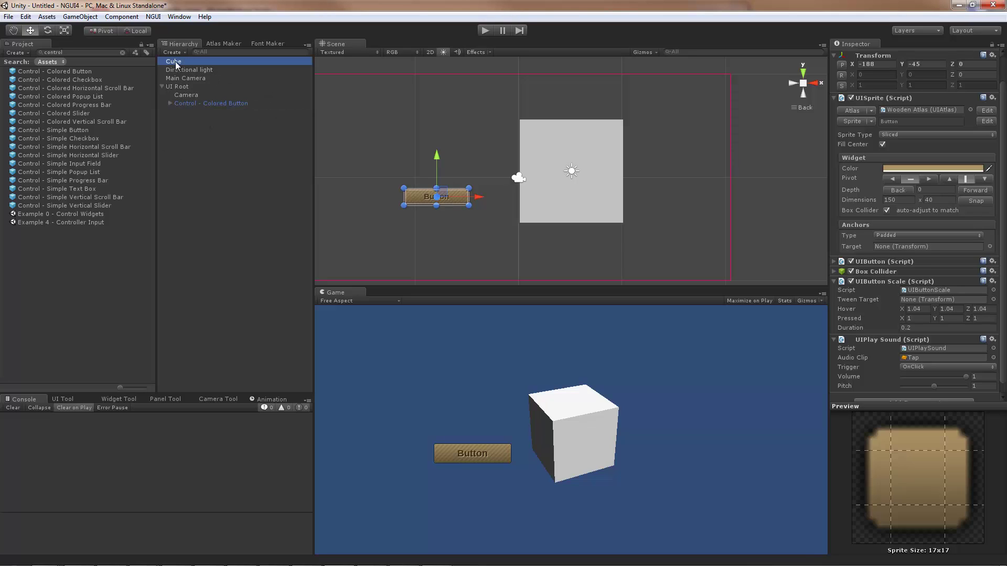
key(ctrl+z)
scroll(905, 375, down, 1)
drag(905, 374, 903, 237)
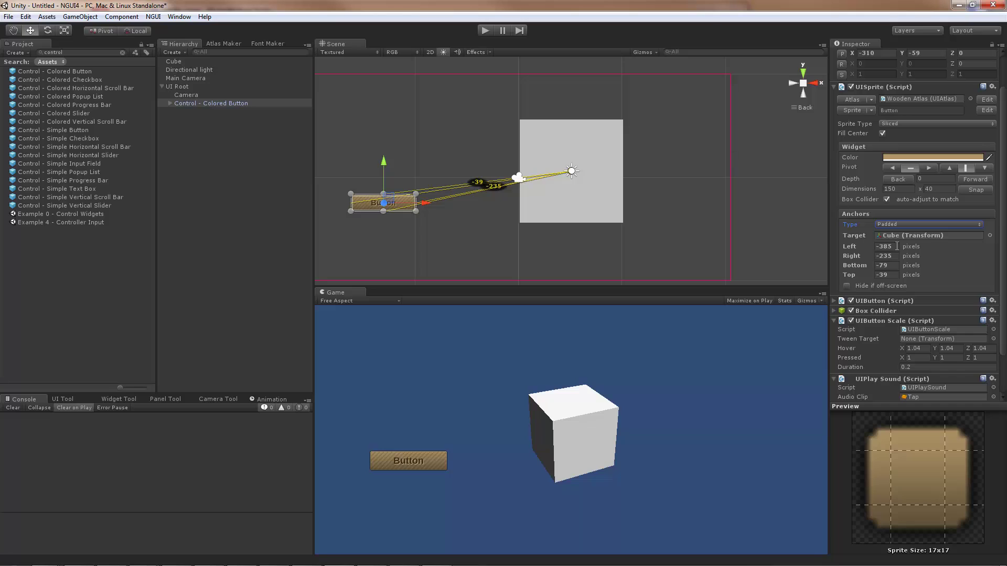
Step: Set the button's anchor offsets to Left -100, Right 100, Bottom -30 and Top 30 pixels
click(896, 246)
text(-100)
key(Tab)
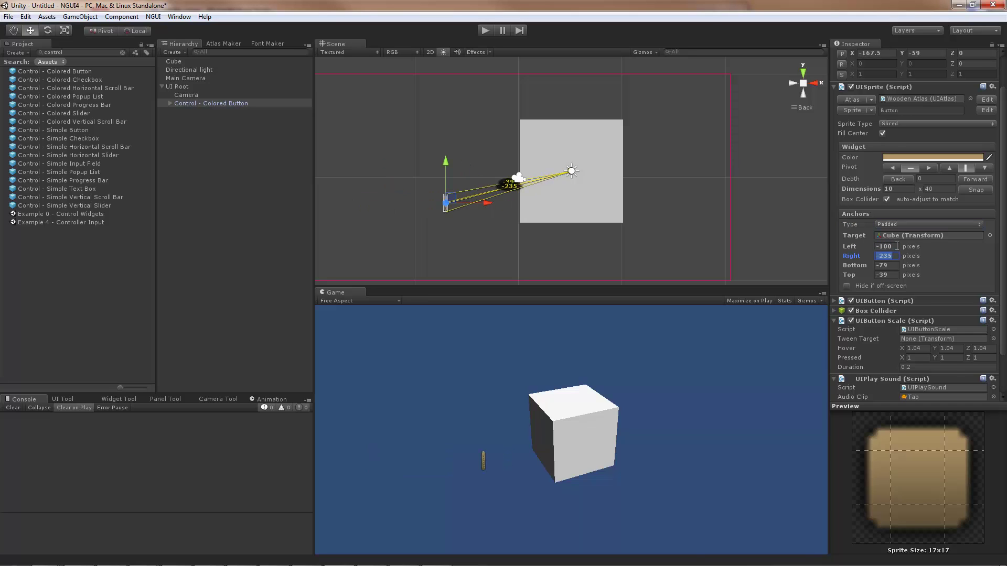
text(100)
key(Tab)
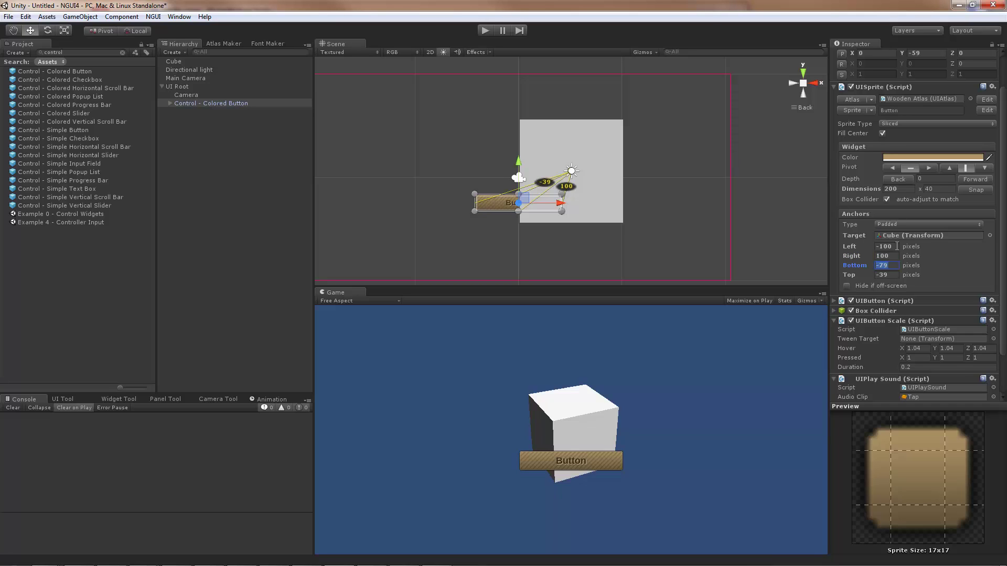
text(-30)
key(Tab)
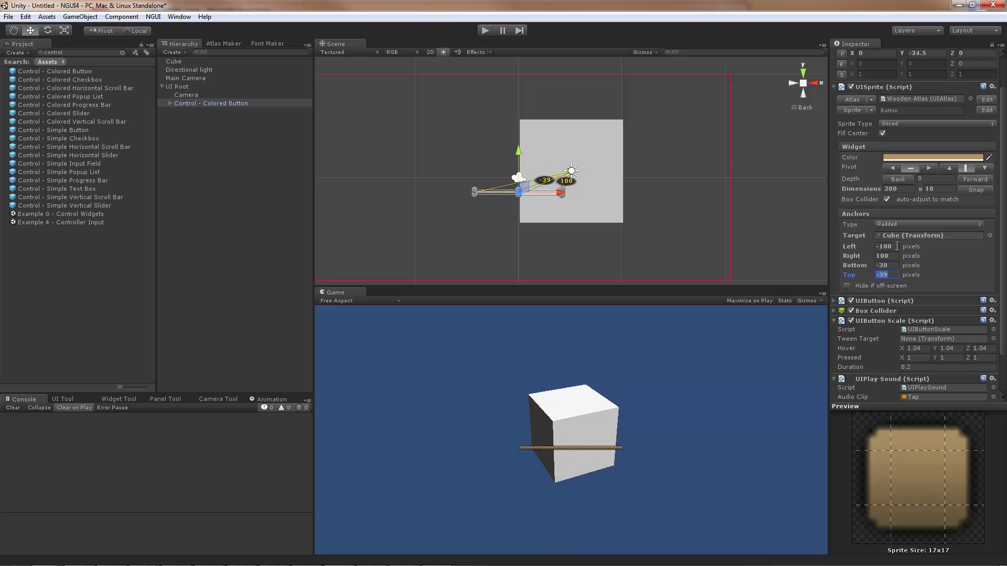
text(30)
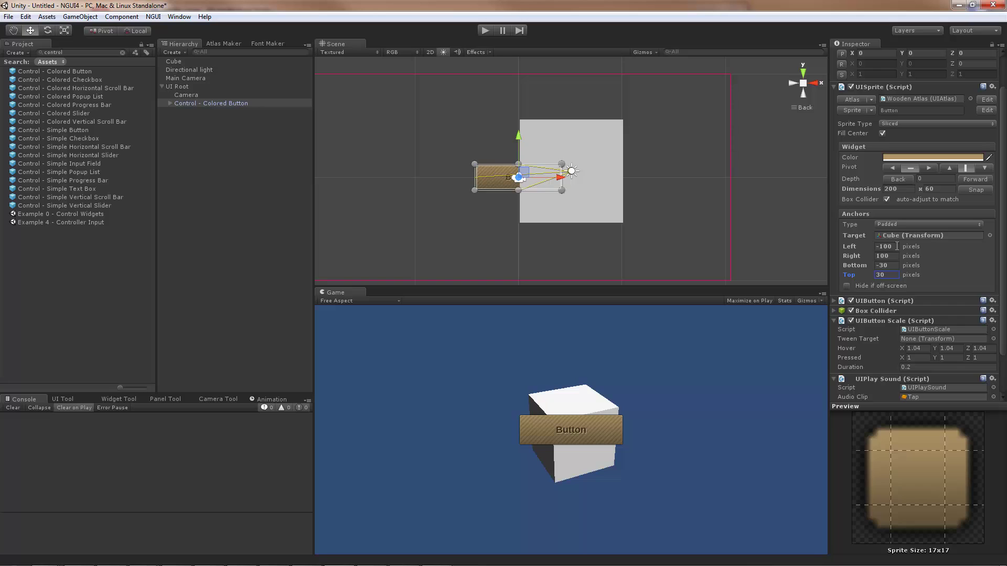
Step: Shift the cube slightly left and up in the scene, and enable Hide if off-screen on the button's anchor
click(600, 218)
mouse_move(579, 166)
mouse_down()
mouse_move(421, 146)
mouse_move(385, 169)
mouse_move(532, 135)
mouse_move(708, 144)
mouse_move(759, 209)
mouse_move(697, 241)
mouse_move(532, 151)
mouse_move(740, 156)
mouse_move(509, 198)
mouse_move(333, 210)
mouse_move(586, 80)
mouse_move(722, 201)
mouse_move(437, 148)
mouse_move(578, 137)
mouse_move(562, 108)
mouse_move(561, 7)
mouse_move(564, 521)
mouse_move(564, 121)
mouse_move(571, 168)
mouse_up()
click(225, 103)
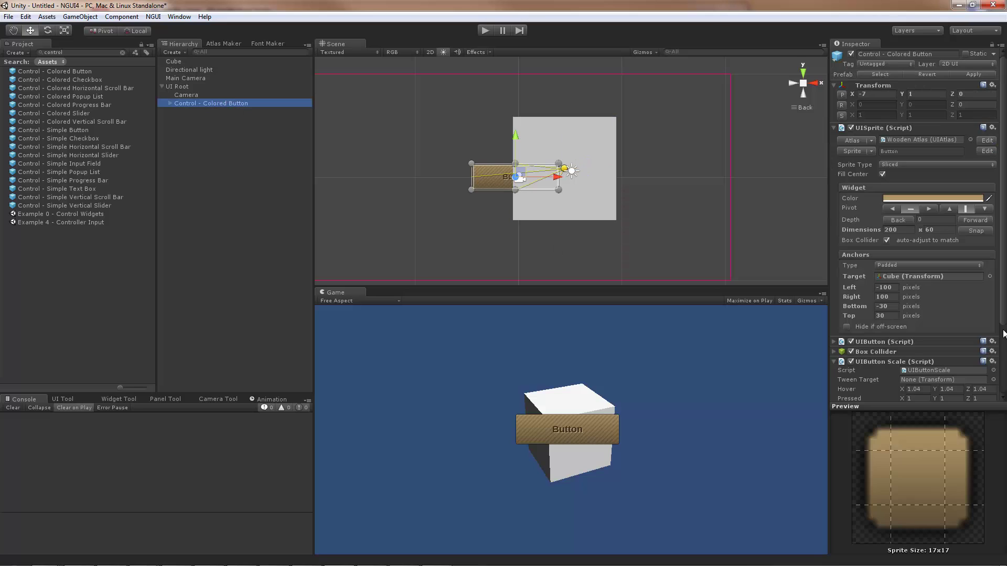
click(847, 326)
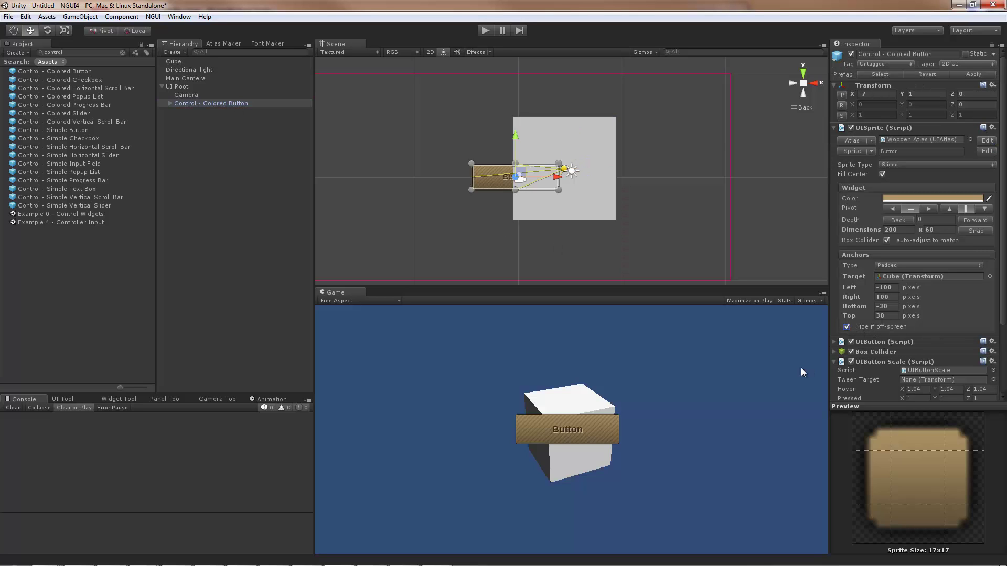
Step: Move the cube to the right in the scene, to about X 1.11, Y 0.17, to demonstrate the anchored button
click(549, 130)
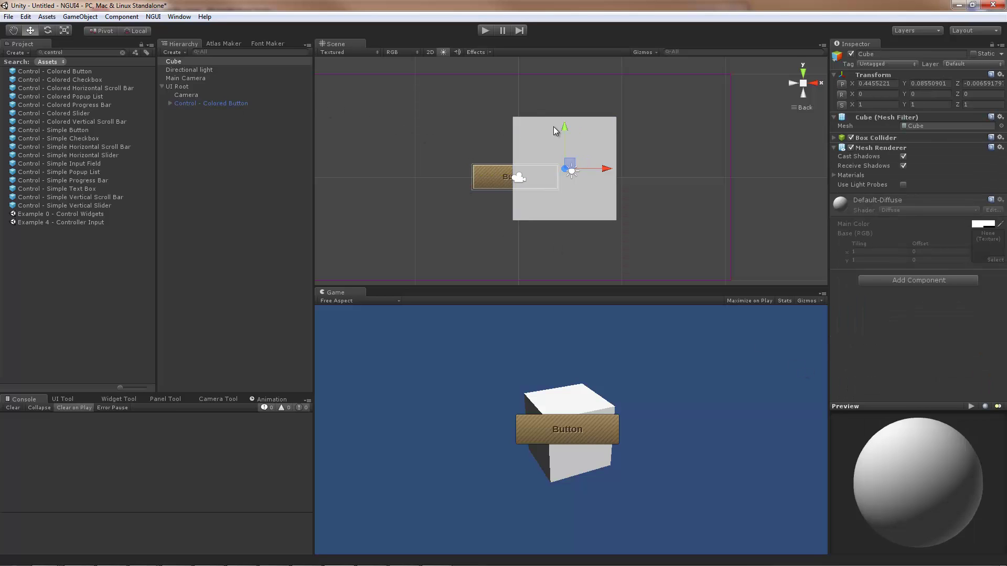
drag(571, 161, 642, 161)
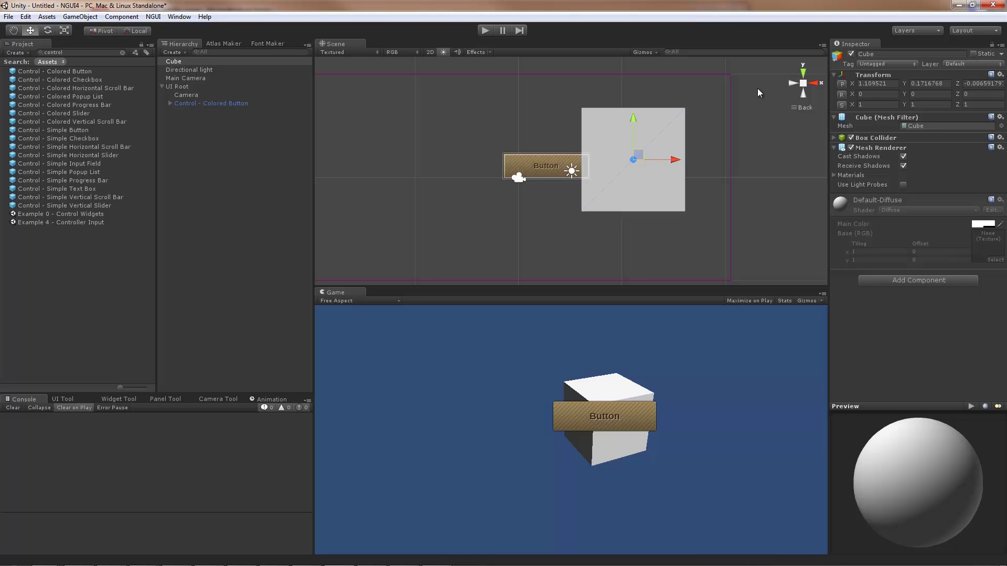
mouse_move(933, 565)
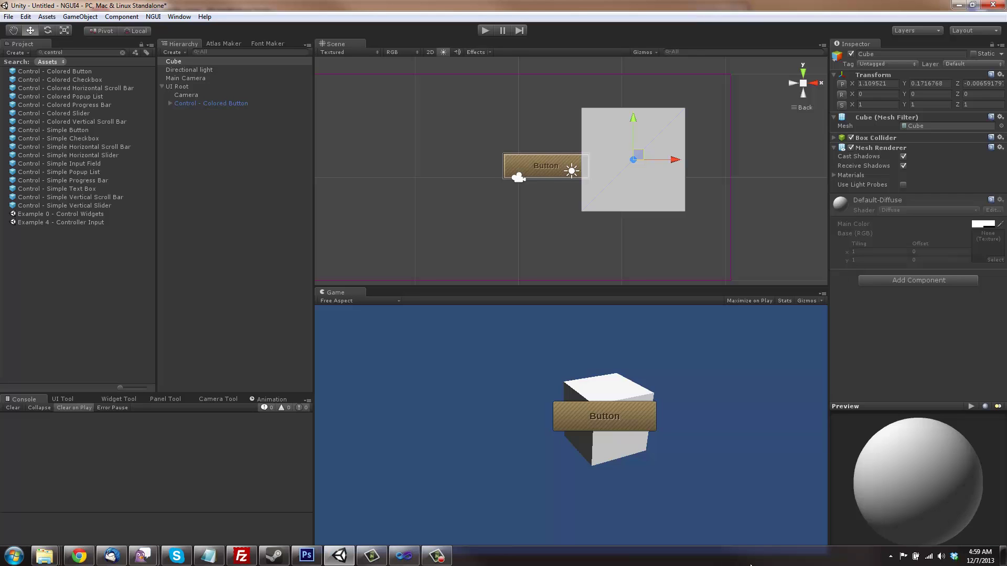